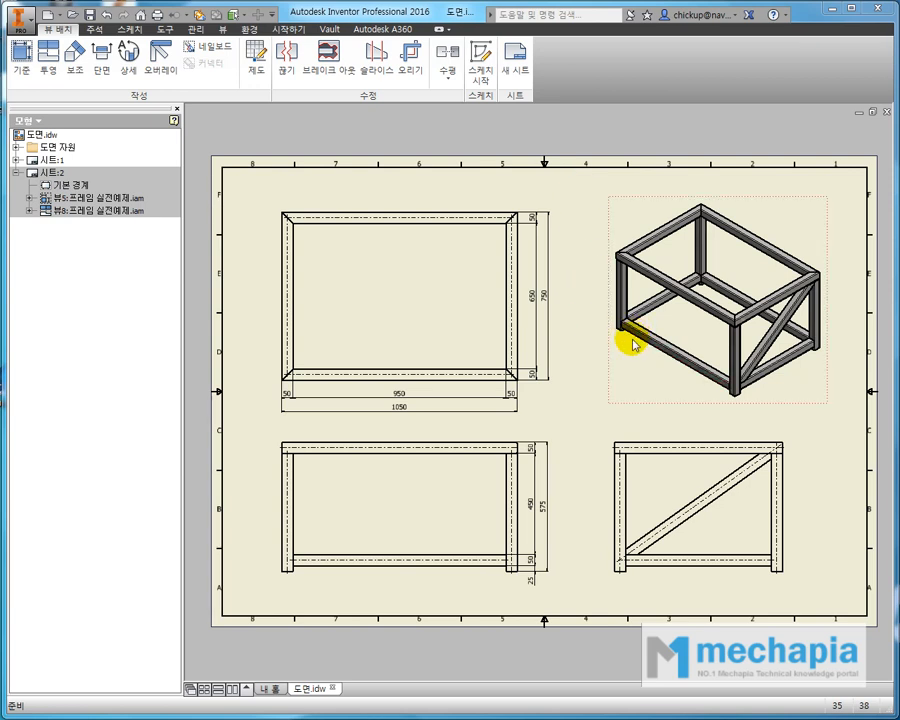
Examine the member centerlines and existing dimensions of the frame's top view on the drawing sheet
left_click(586, 317)
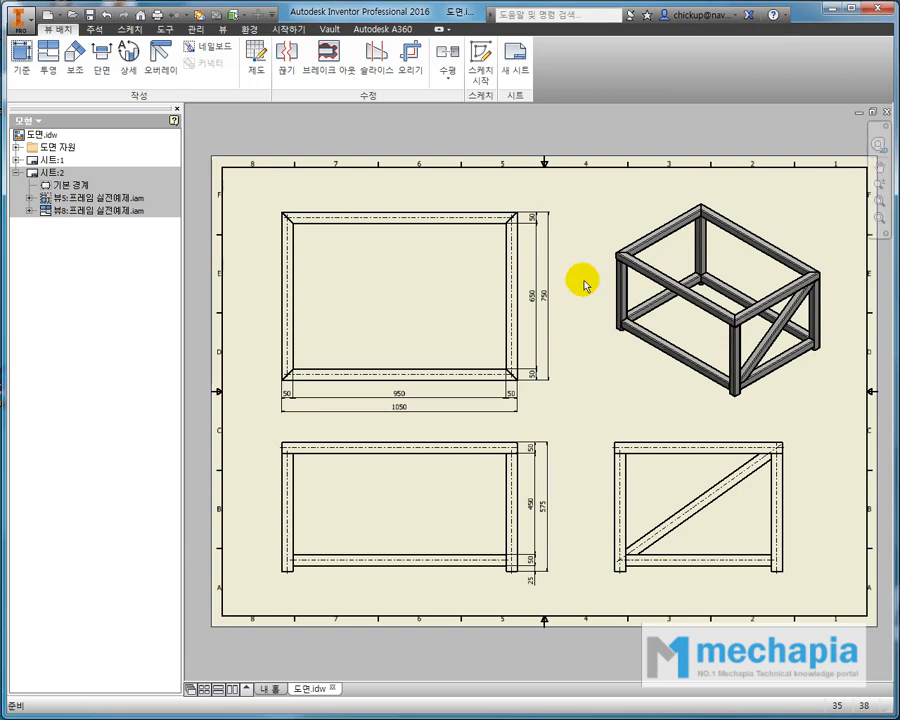
mouse_move(583, 281)
middle_mouse_down()
mouse_move(566, 285)
mouse_move(577, 285)
middle_mouse_up()
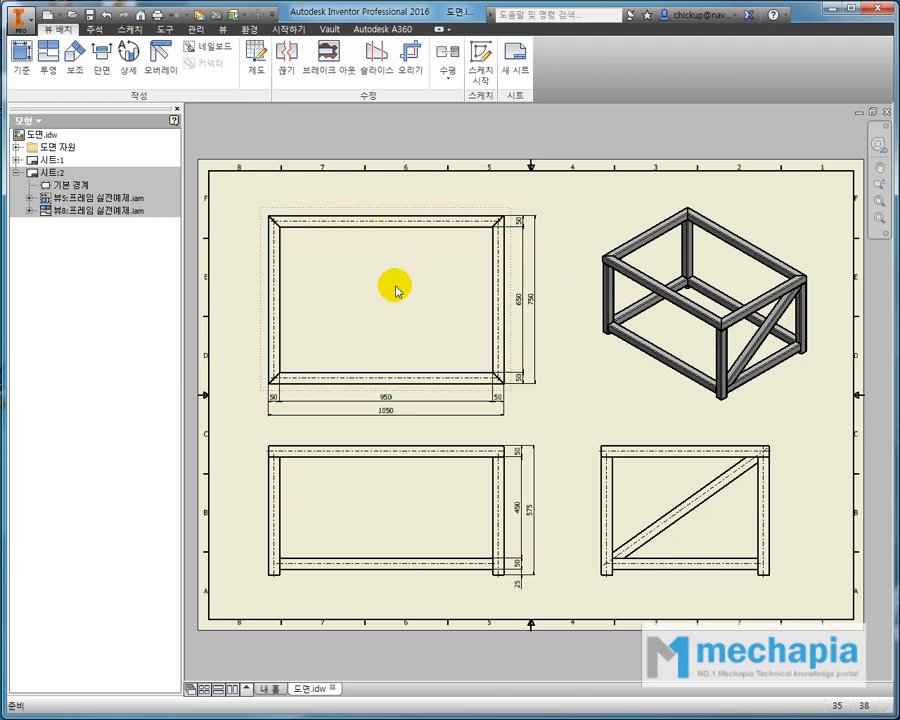
scroll(290, 390, "up", 5)
middle_click_drag(241, 361, 322, 413)
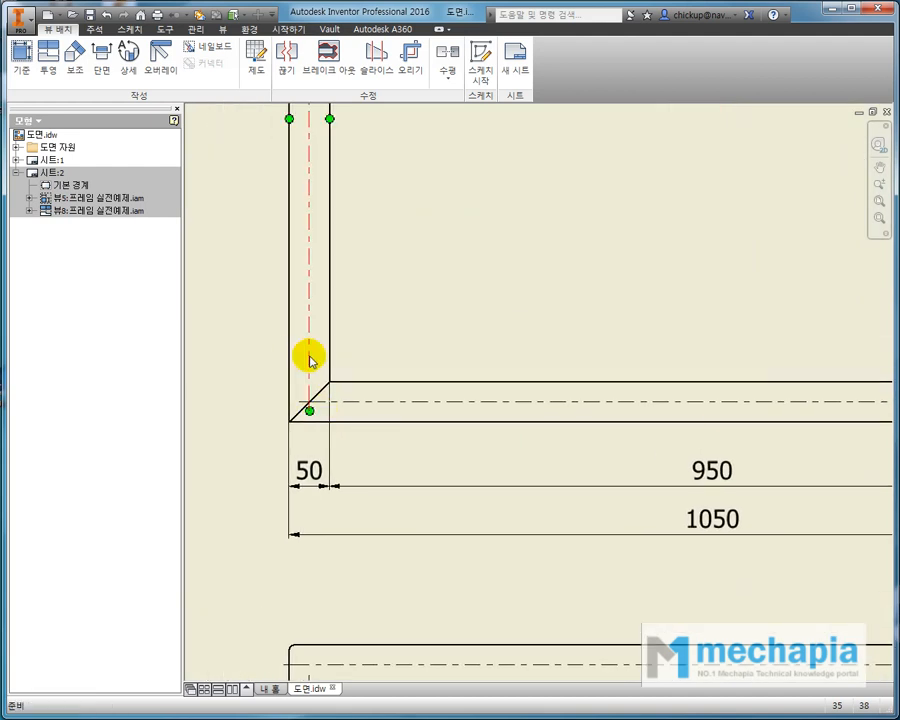
scroll(418, 353, "down", 3)
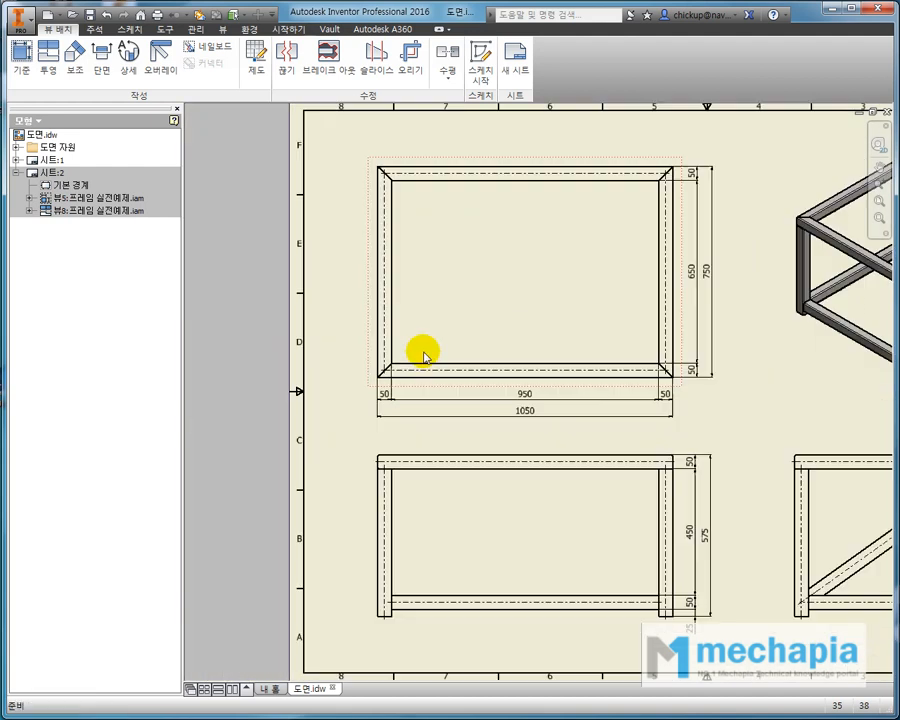
middle_click_drag(596, 367, 454, 358)
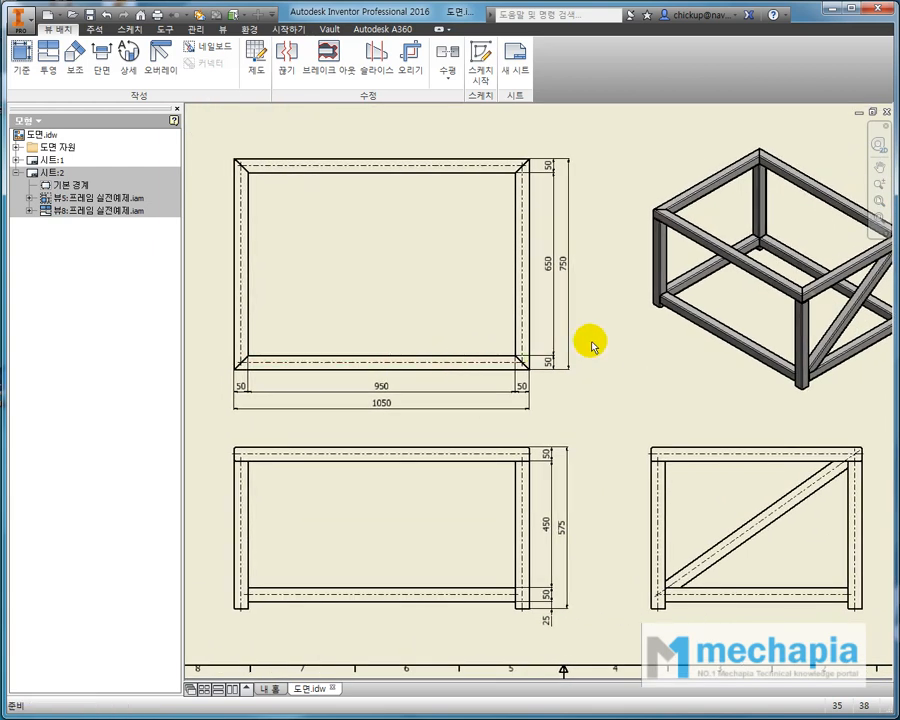
left_click(530, 332)
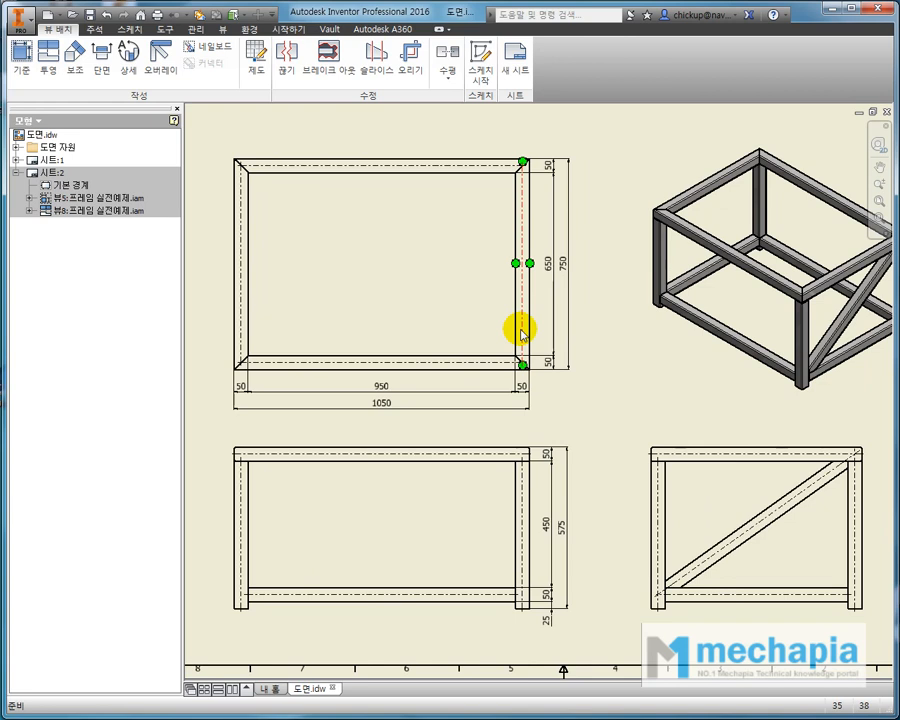
Dimension the horizontal distance between the two side members' centerlines, placing it above the frame's top view
left_click(99, 32)
left_click(22, 62)
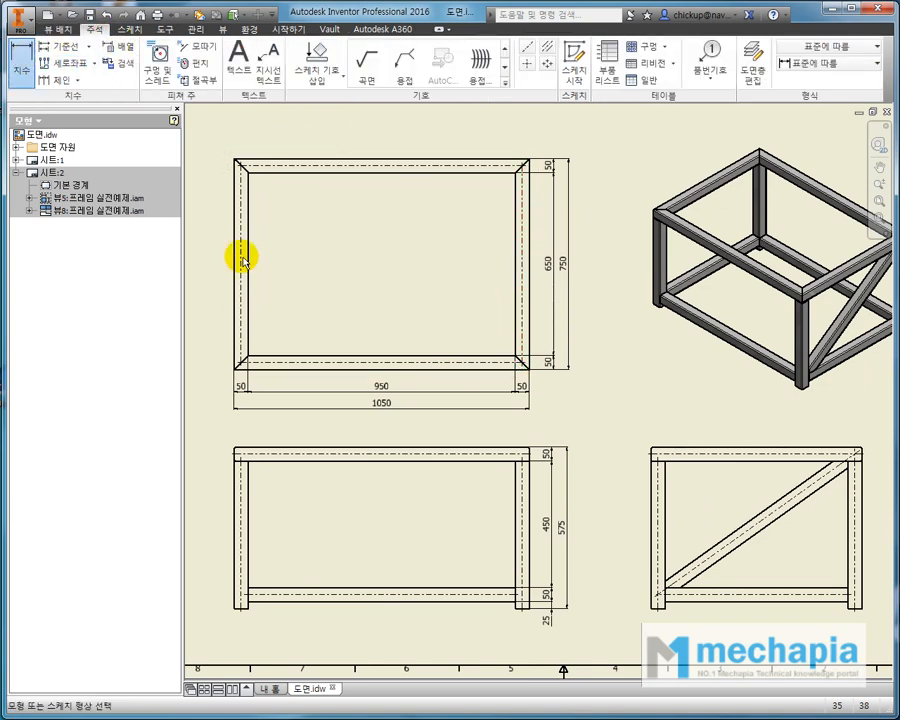
middle_click_drag(252, 261, 286, 300)
left_click(278, 278)
left_click(558, 296)
left_click(428, 180)
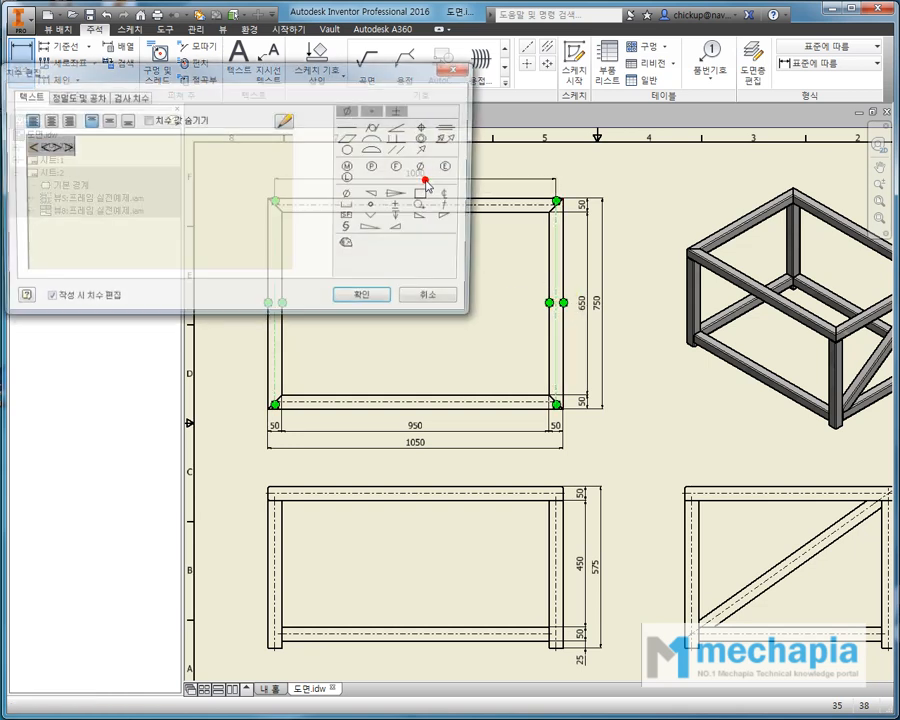
left_click(396, 295)
scroll(352, 208, "up", 3)
middle_click_drag(352, 208, 462, 218)
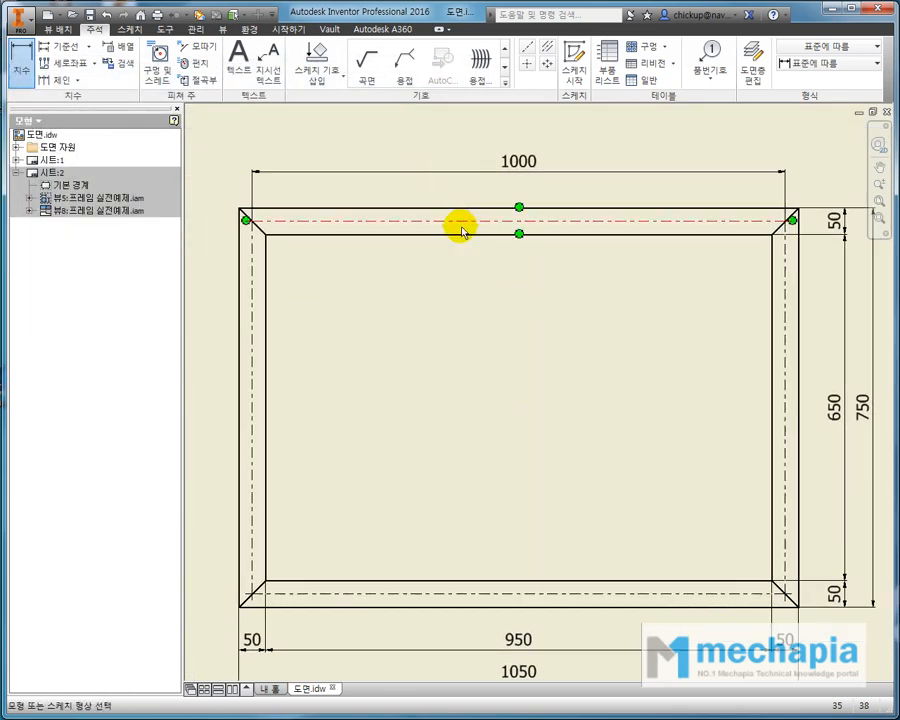
key("Escape")
Dimension the vertical distance between the upper and lower members' centerlines, placing it to the left of the top view
scroll(514, 175, "down", 6)
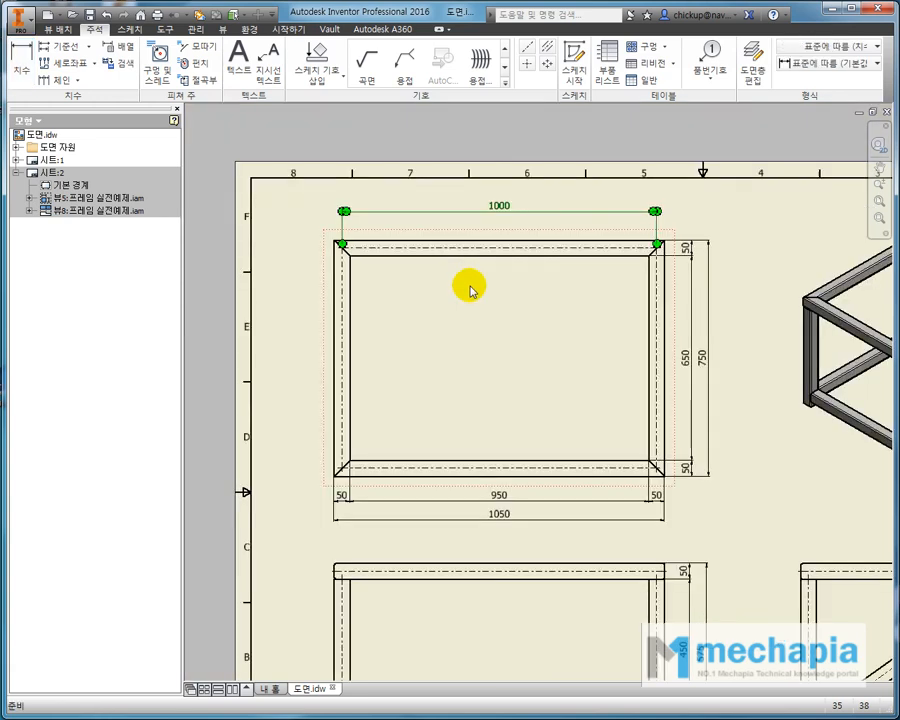
key("d")
scroll(441, 328, "up", 3)
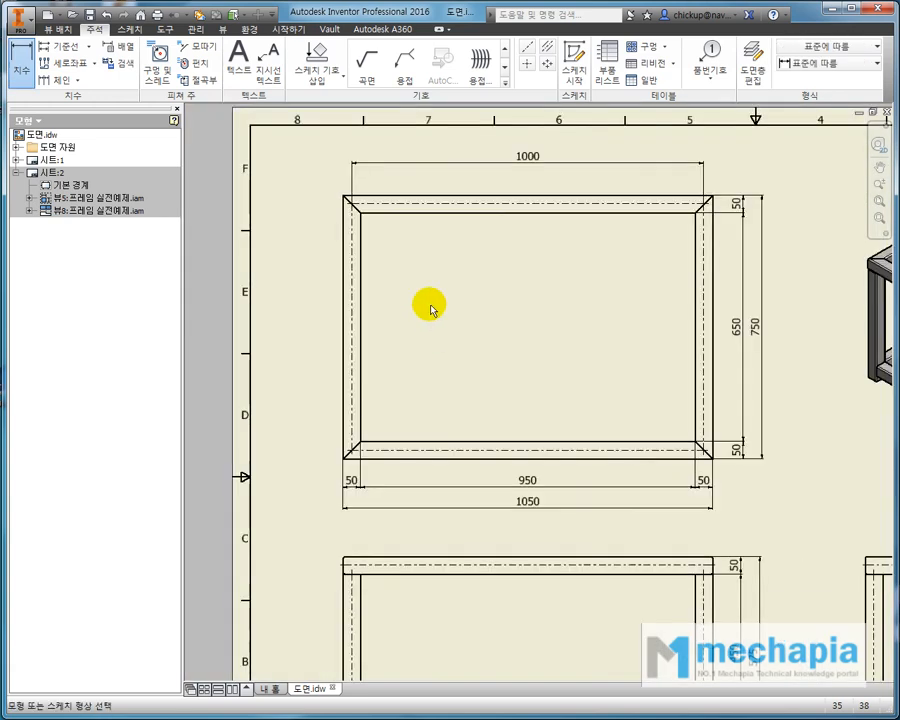
left_click(423, 207)
left_click(392, 447)
left_click(310, 356)
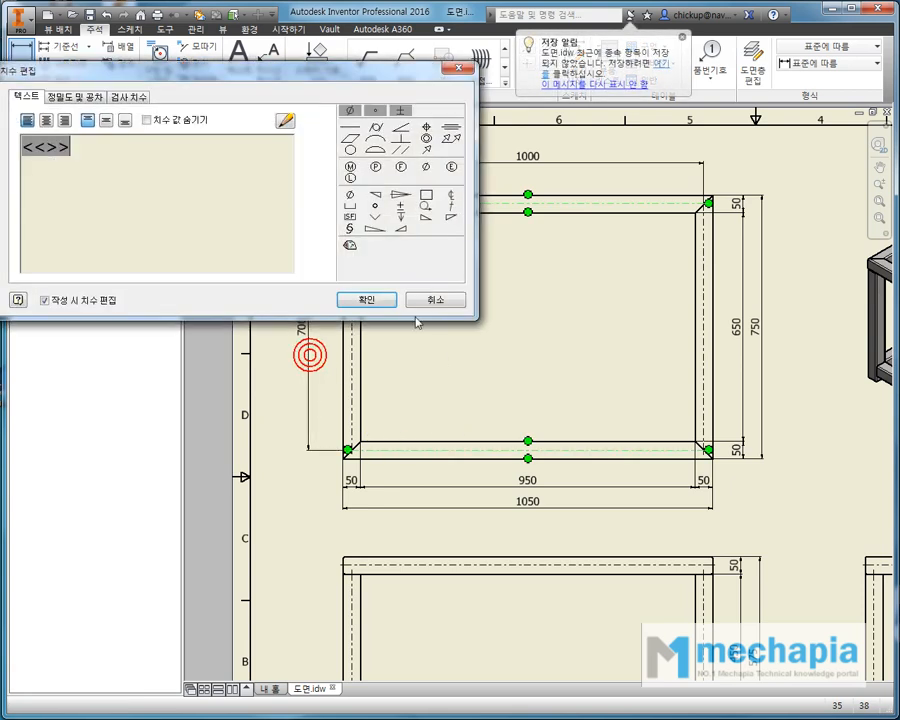
left_click(376, 297)
Dimension the height between the upper and lower beams' centerlines, placing it to the left of the front view
mouse_move(562, 513)
middle_mouse_down()
mouse_move(556, 297)
mouse_move(524, 432)
mouse_move(419, 408)
middle_mouse_up()
middle_click_drag(407, 484, 534, 482)
left_click(398, 332)
left_click(388, 504)
key("Escape")
key("d")
left_click(405, 328)
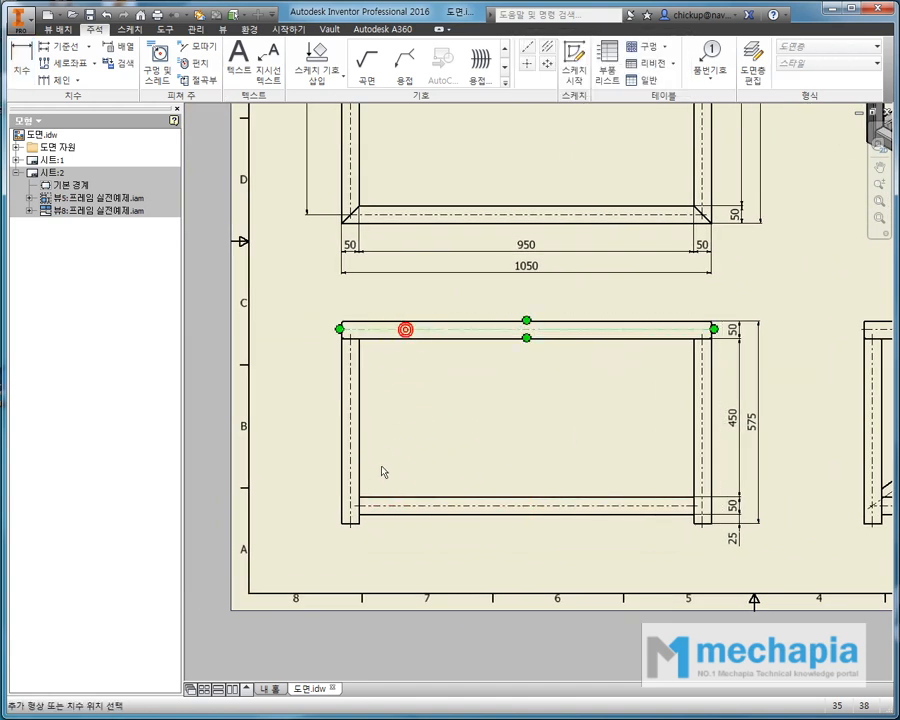
left_click(375, 505)
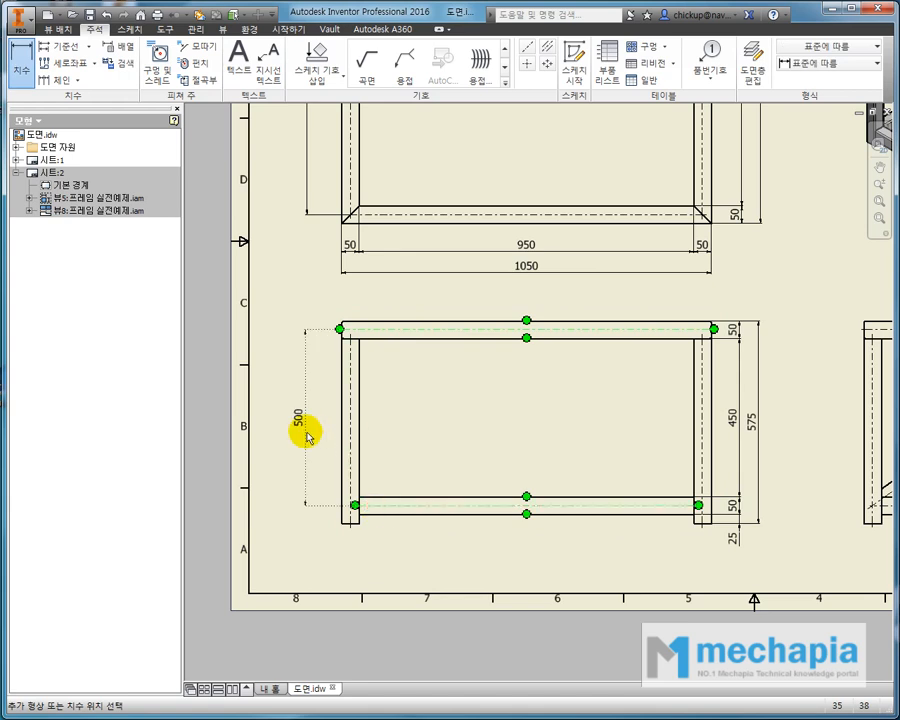
left_click(300, 432)
left_click(366, 300)
Dimension the distance from the lower beam's centerline to the leg's bottom edge, in line with the centerline height dimension
scroll(354, 540, "up", 5)
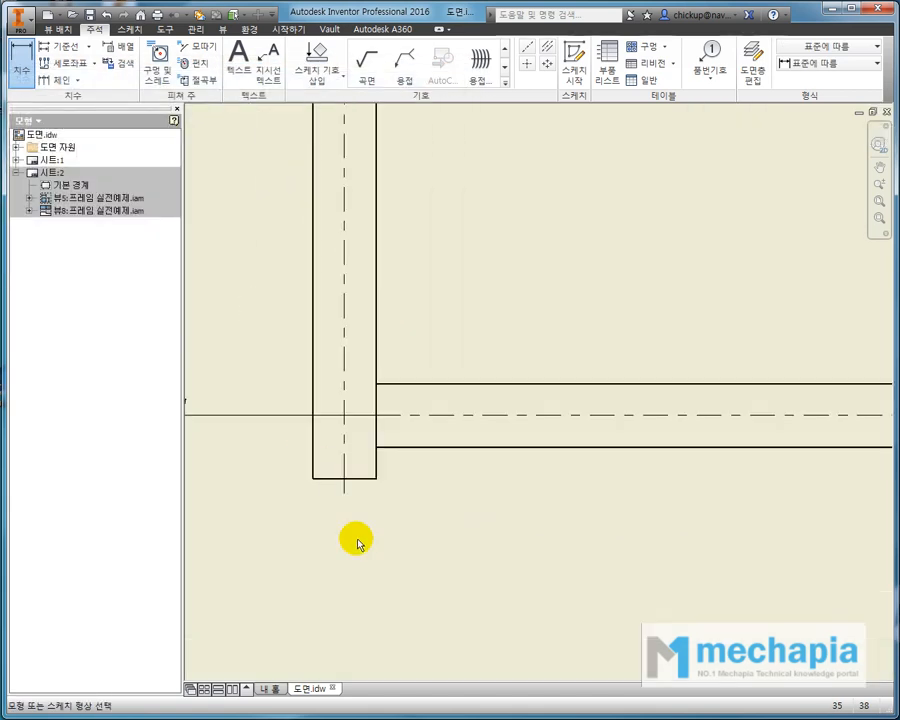
left_click(411, 416)
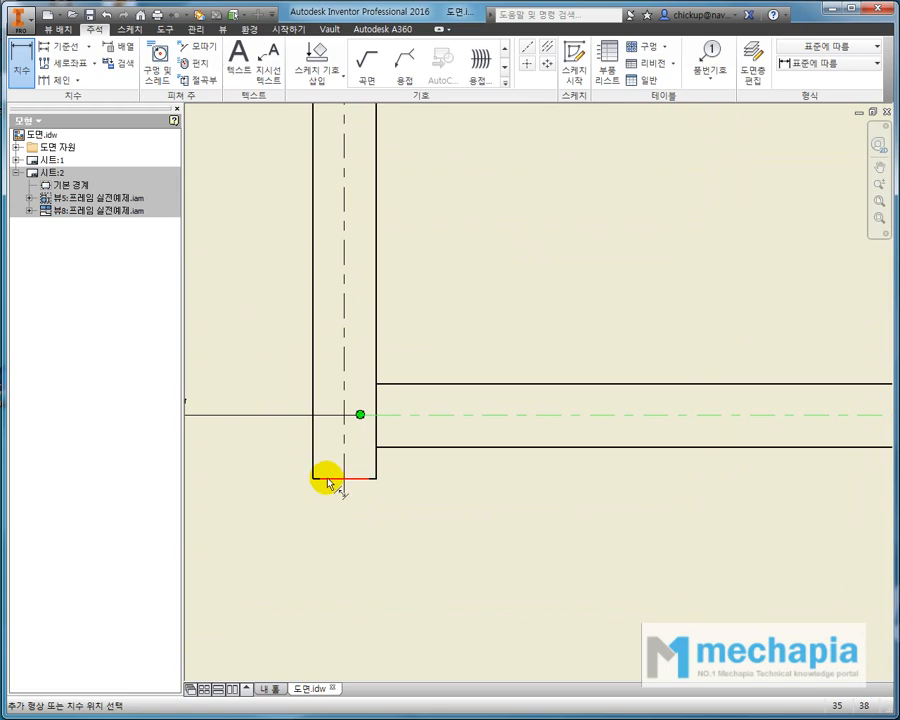
left_click(322, 478)
scroll(322, 478, "down", 5)
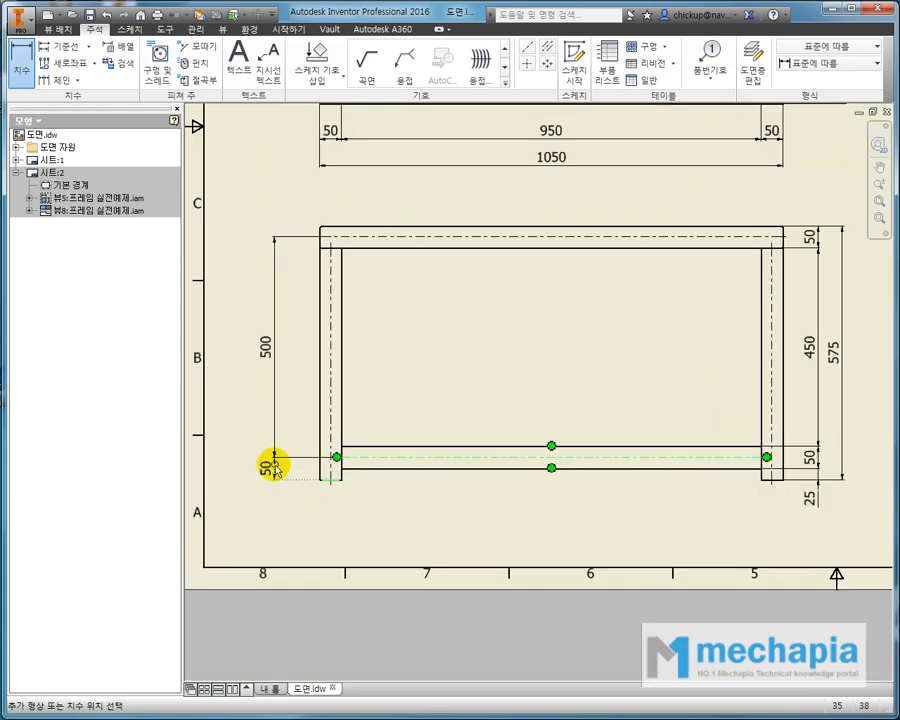
left_click(273, 461)
left_click(372, 297)
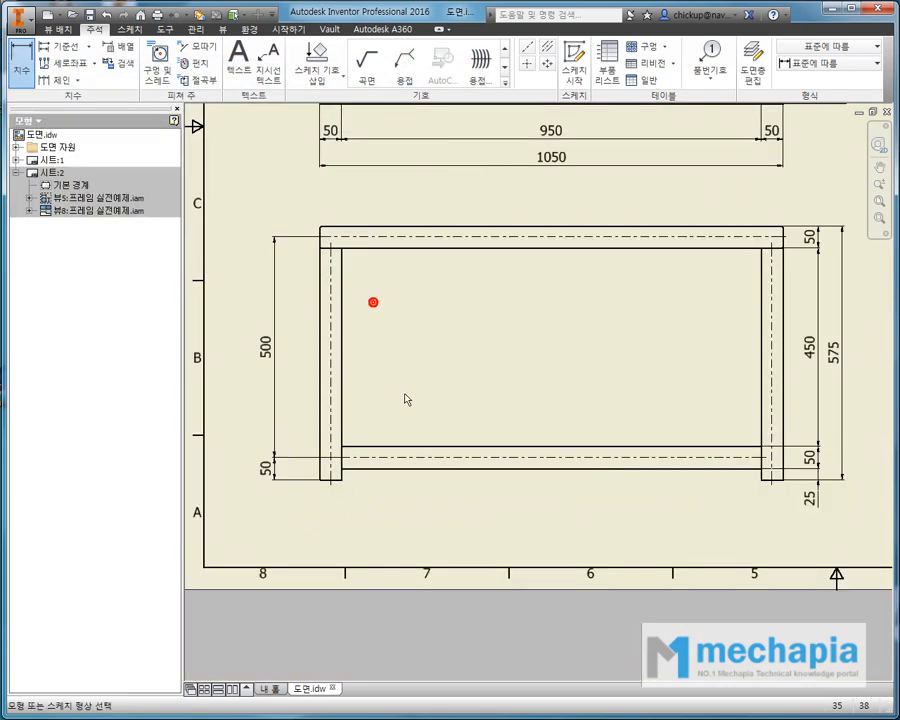
scroll(404, 398, "down", 5)
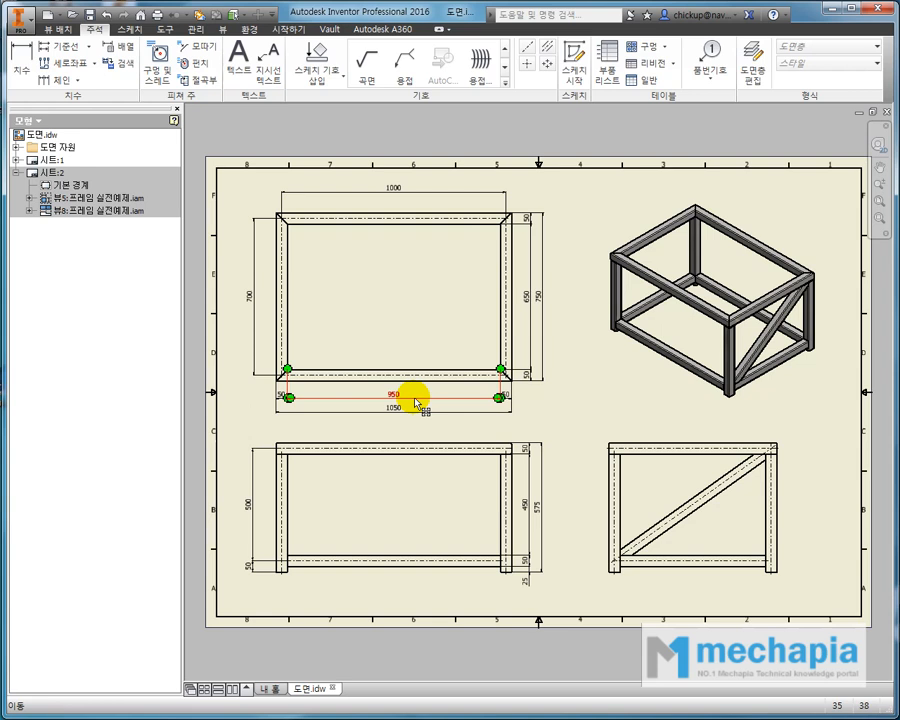
left_click(581, 392)
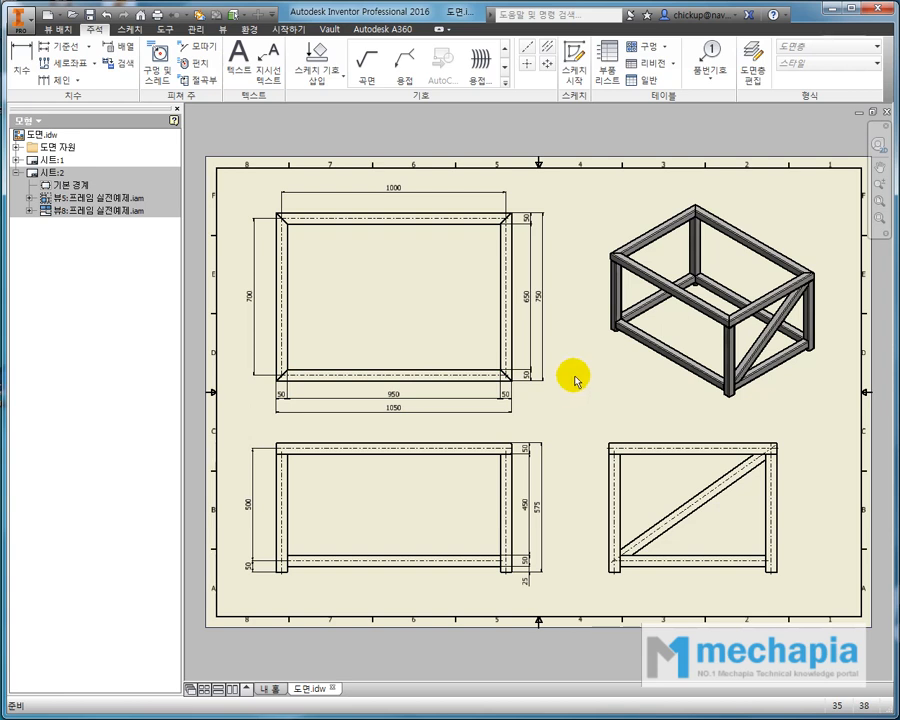
Create a new part file from the Standard.ipt template
left_click(46, 18)
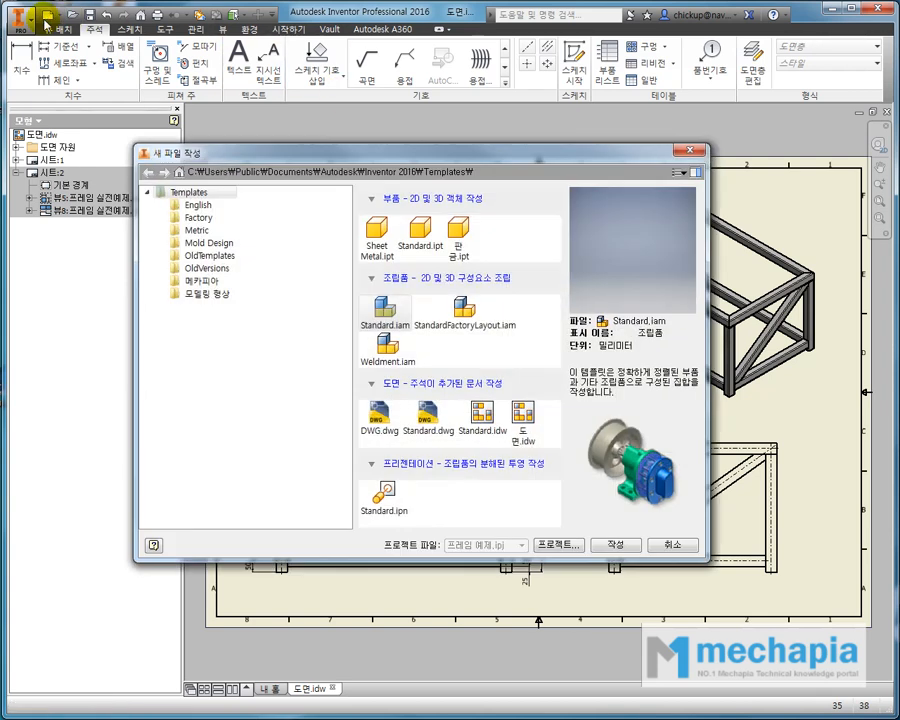
left_click(417, 238)
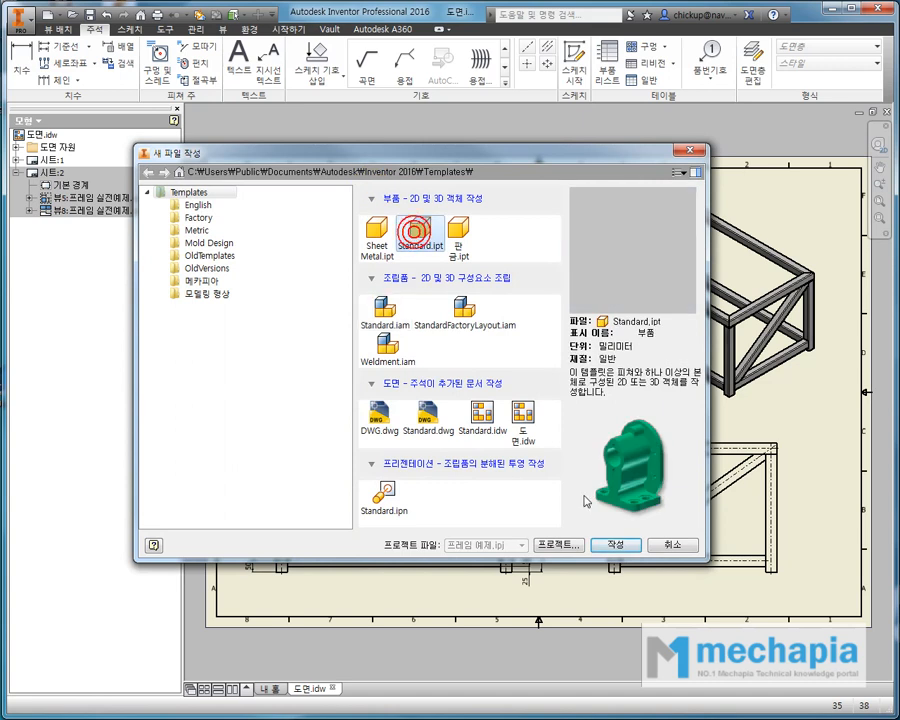
left_click(612, 546)
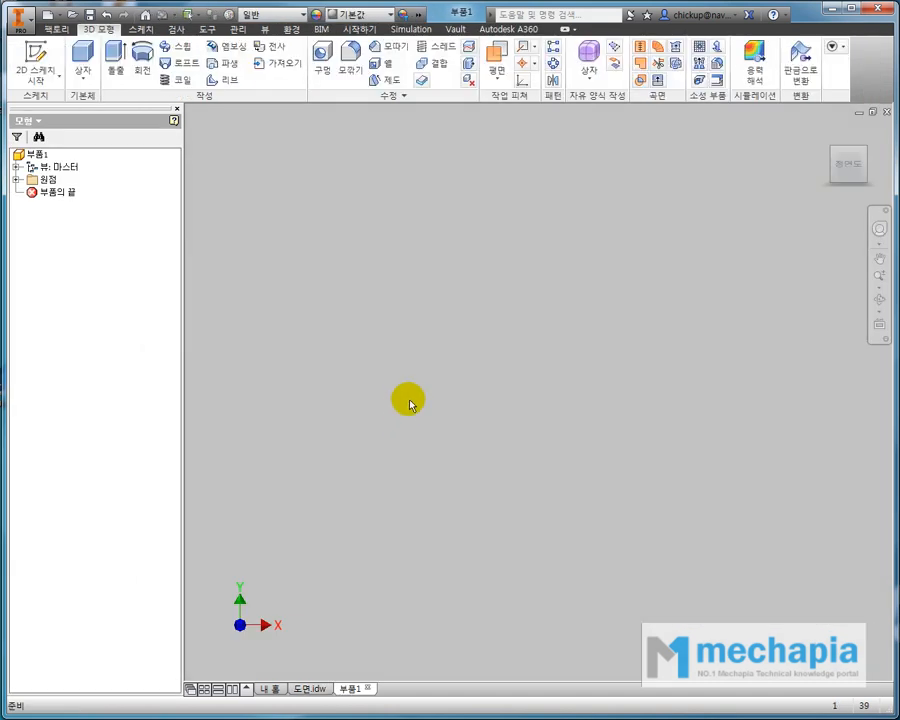
Start a new 2D sketch on the part's XZ origin plane
middle_click_drag(533, 407, 497, 436, "shift")
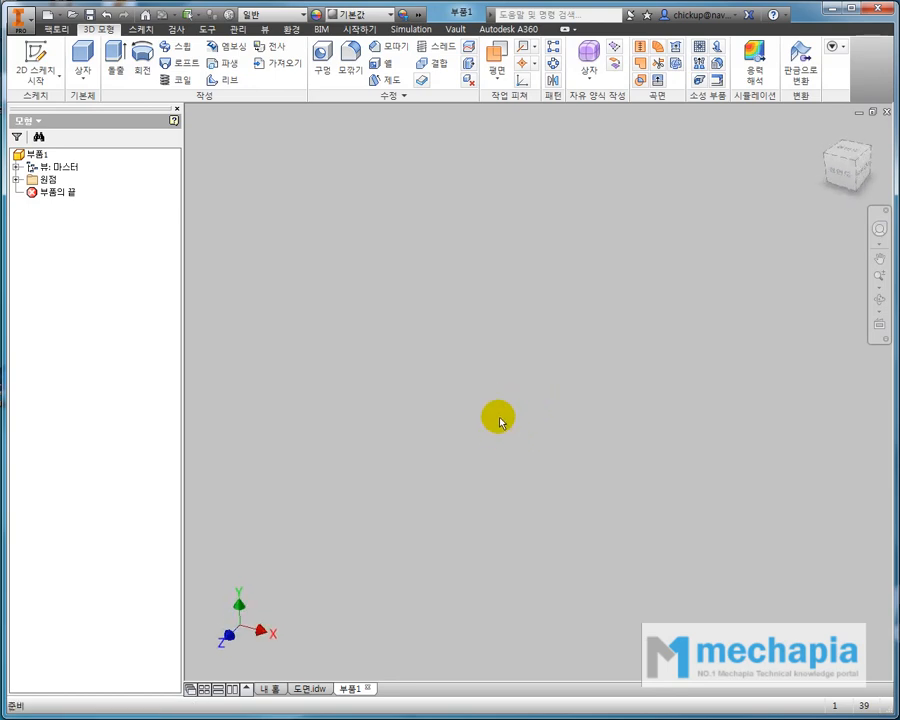
left_click(17, 179)
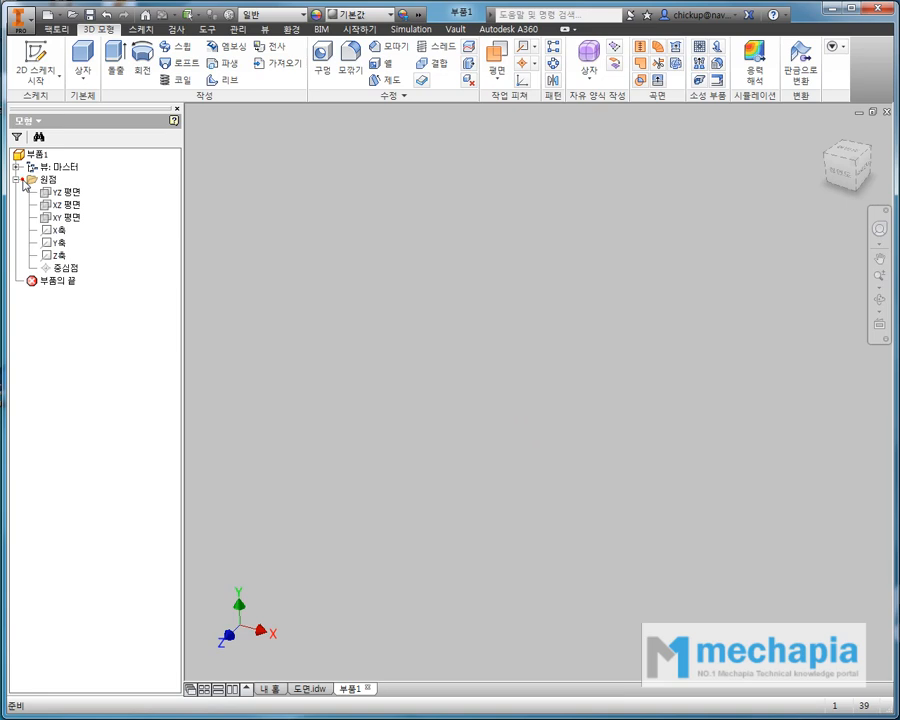
left_click(67, 210)
left_click(543, 376)
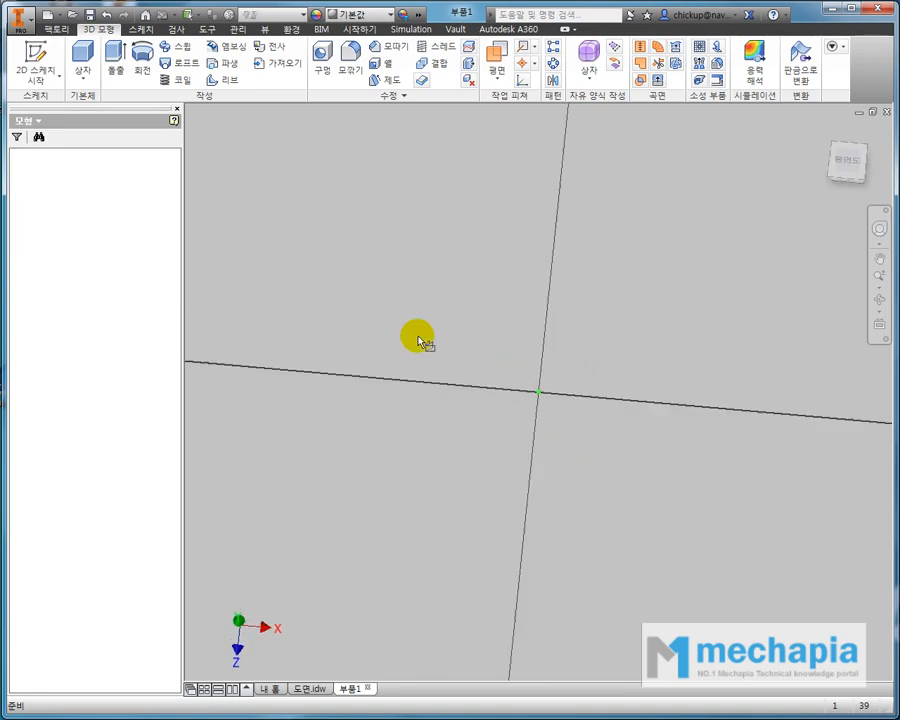
After checking the frame drawing, sketch a two-point center rectangle on the origin, 1000 mm wide and 700 mm deep
left_click(303, 689)
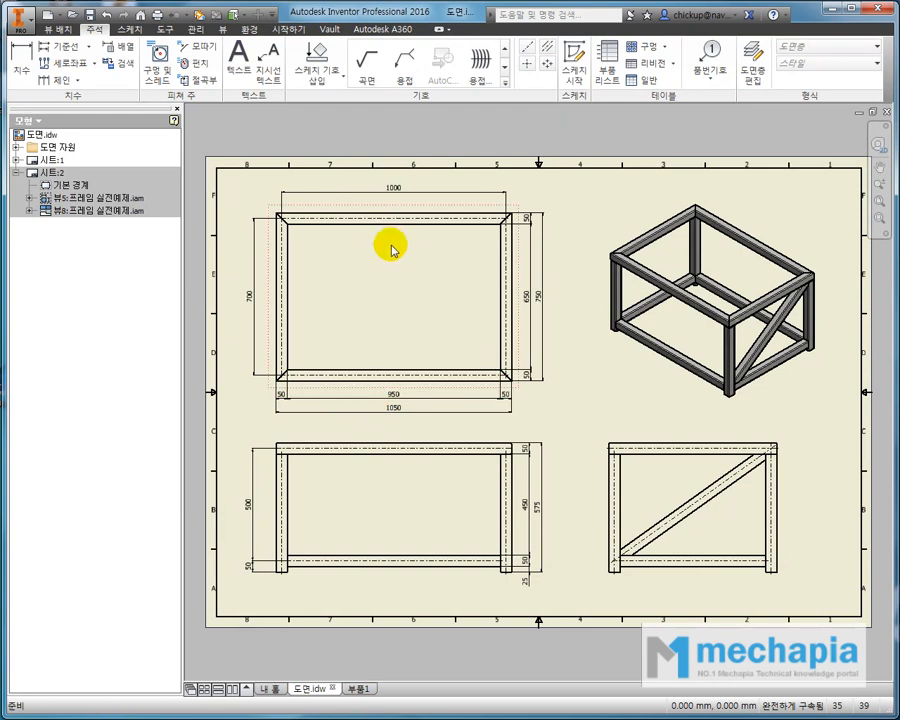
left_click(356, 689)
left_click(171, 76)
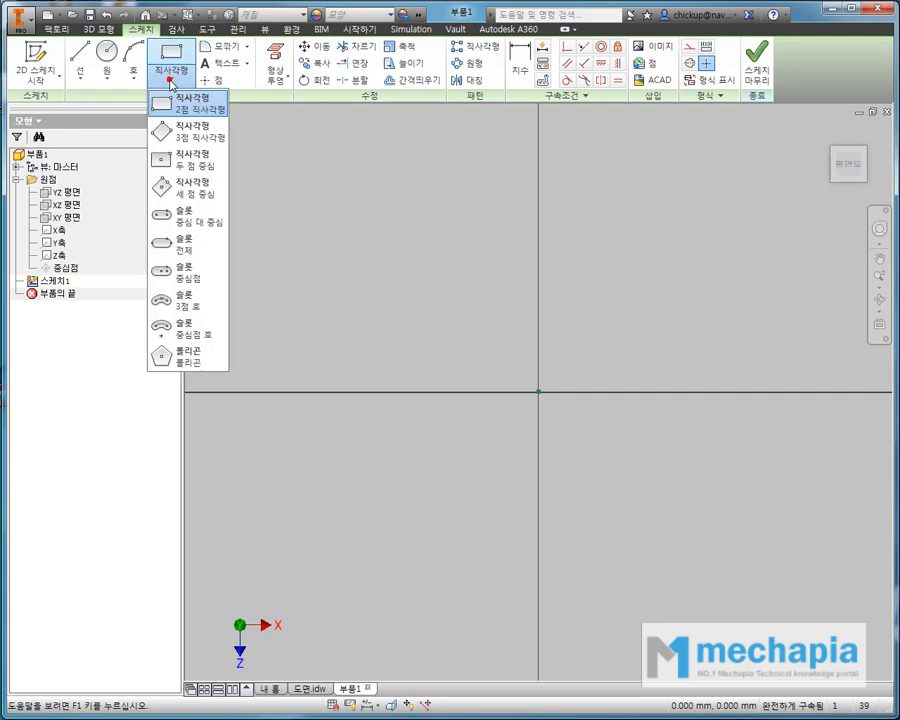
left_click(180, 160)
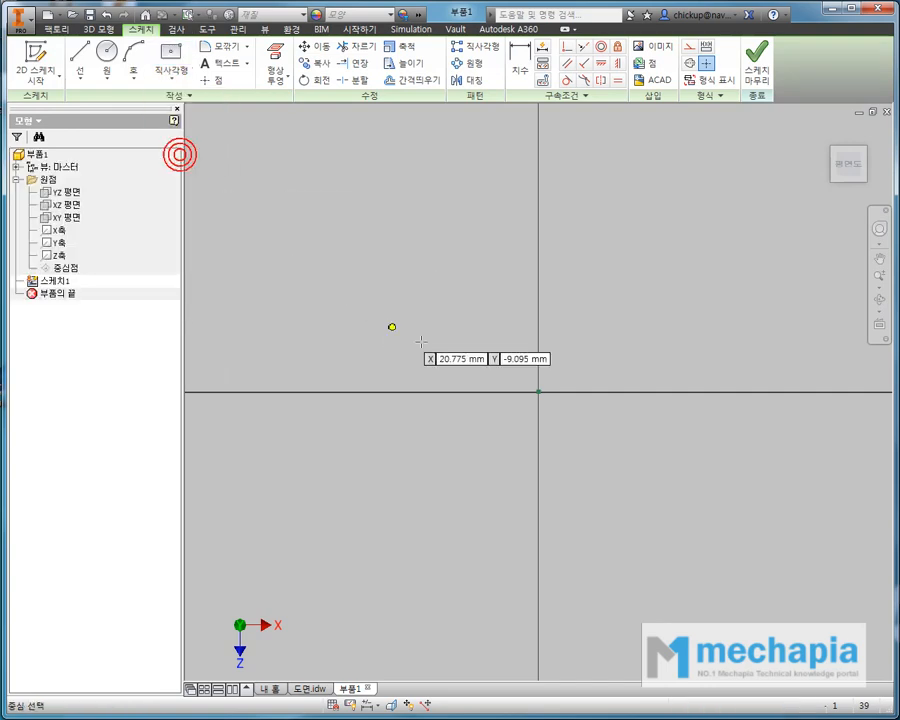
left_click(539, 392)
left_click(384, 301)
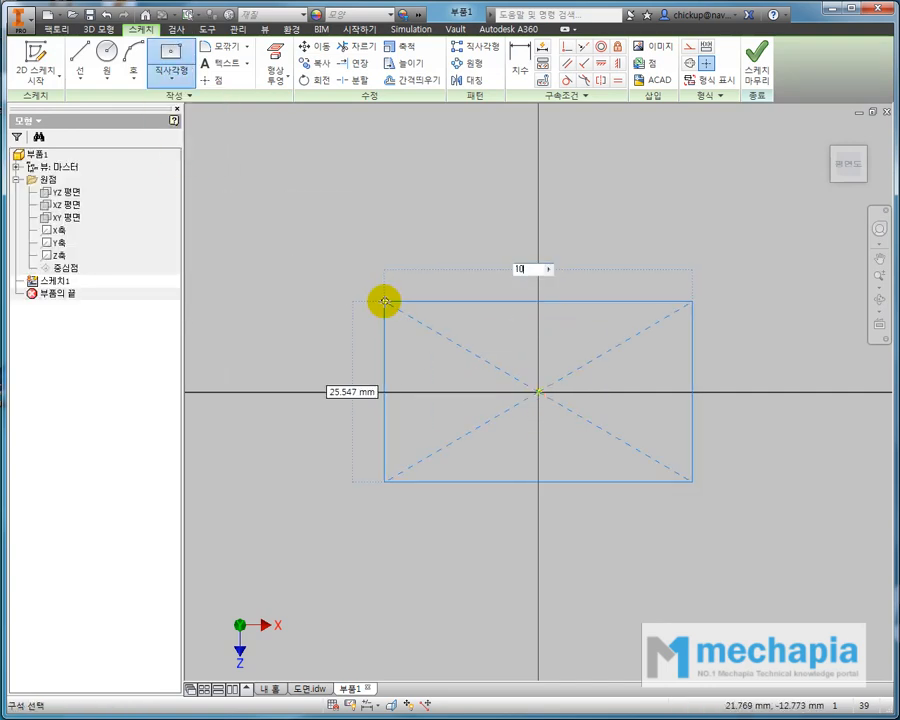
key("Tab")
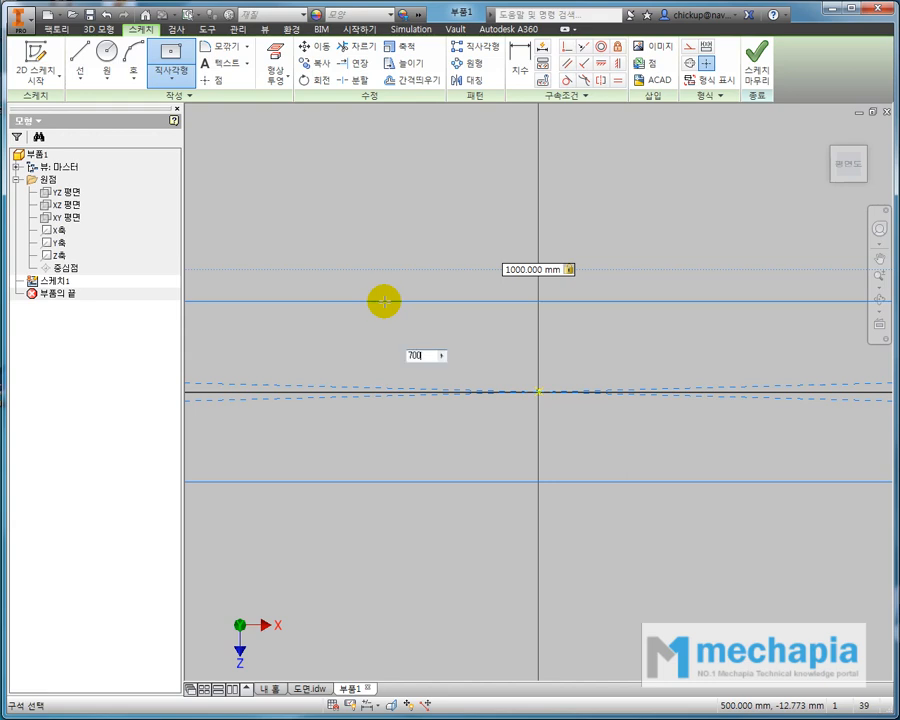
key("Return")
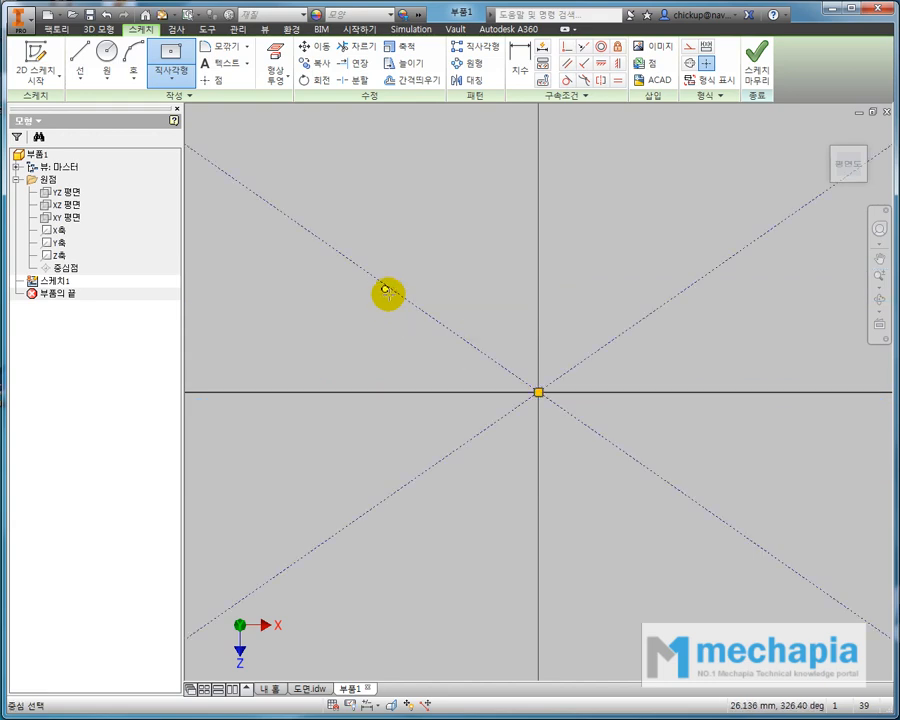
middle_click(407, 317)
middle_click(407, 317)
key("Escape")
Extrude the rectangle profile upward by 700 mm into a solid block
scroll(406, 315, "down", 3)
mouse_move(452, 382)
middle_mouse_down("shift")
mouse_move(416, 325)
mouse_move(374, 342)
mouse_move(394, 323)
mouse_move(350, 309)
middle_mouse_up("shift")
left_click(100, 29)
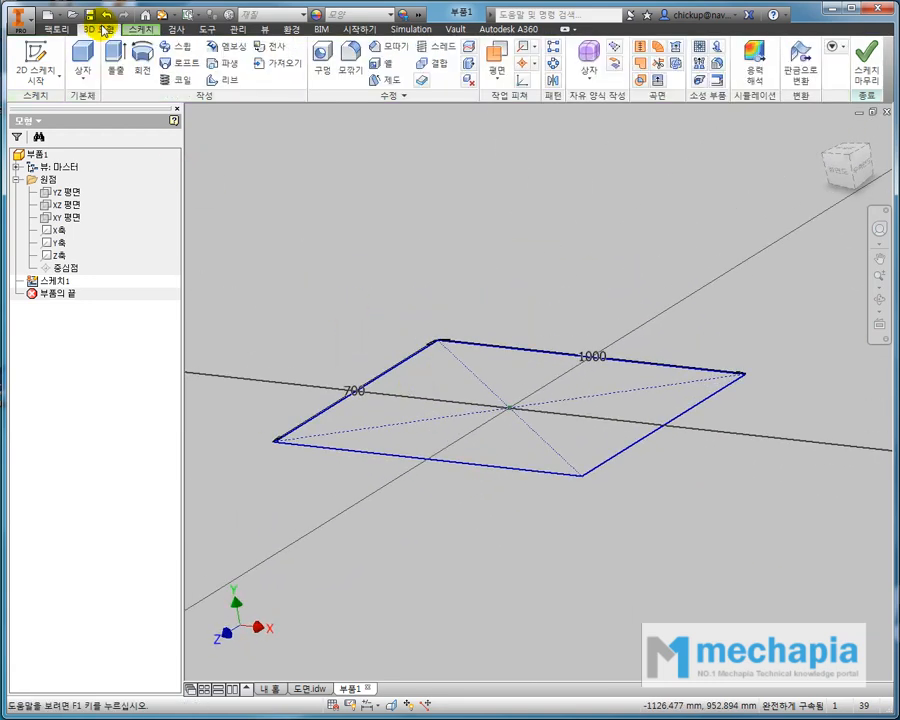
left_click(115, 58)
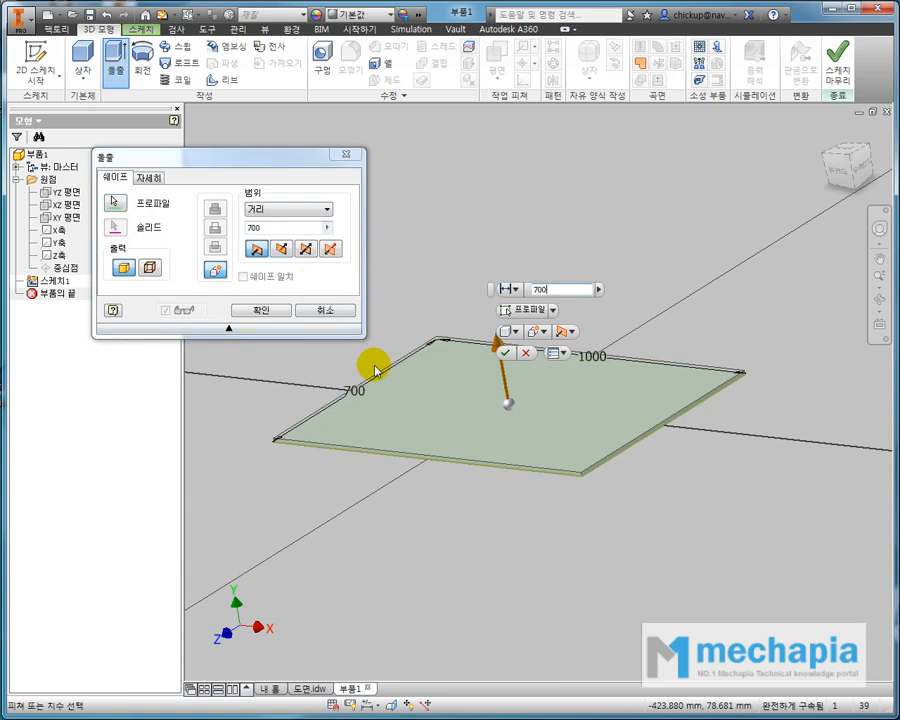
key("Return")
middle_click_drag(386, 396, 412, 432, "shift")
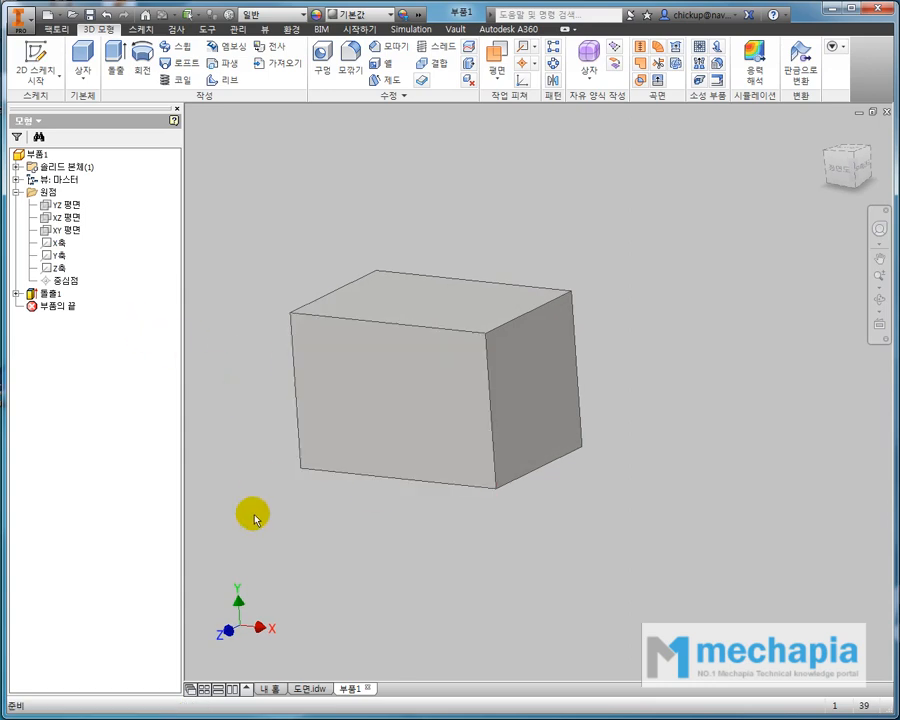
Compare the solid block in isometric view with the dimensioned views on the frame drawing
left_click(299, 690)
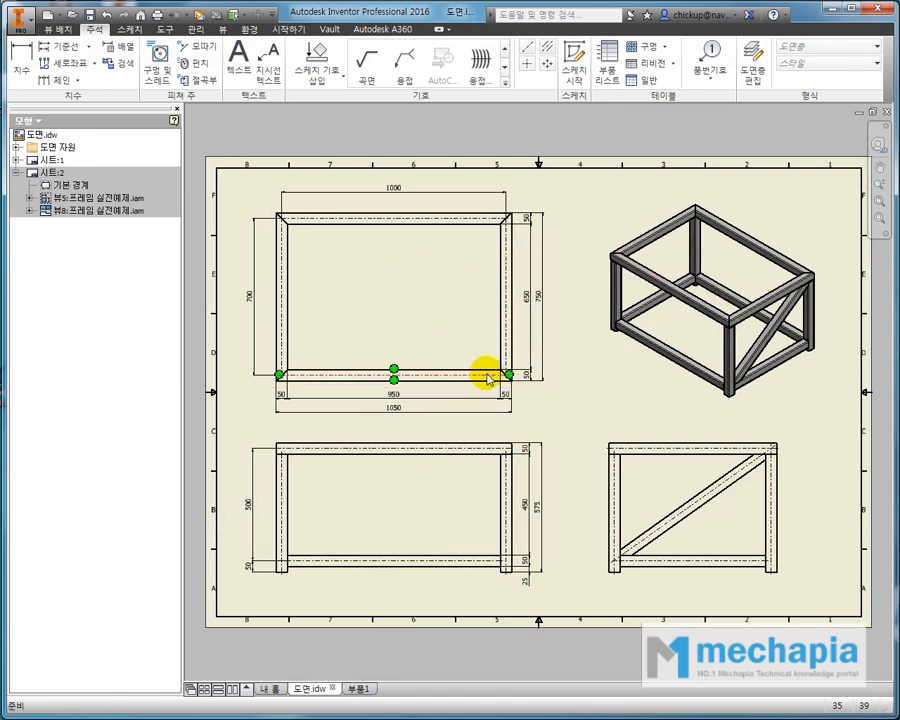
left_click(369, 690)
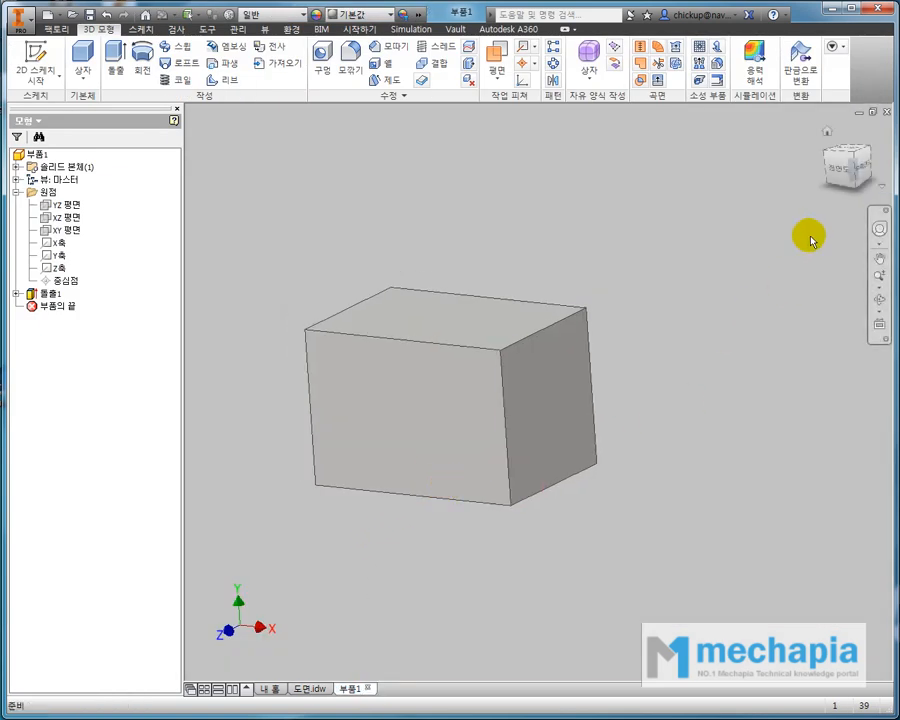
left_click(858, 158)
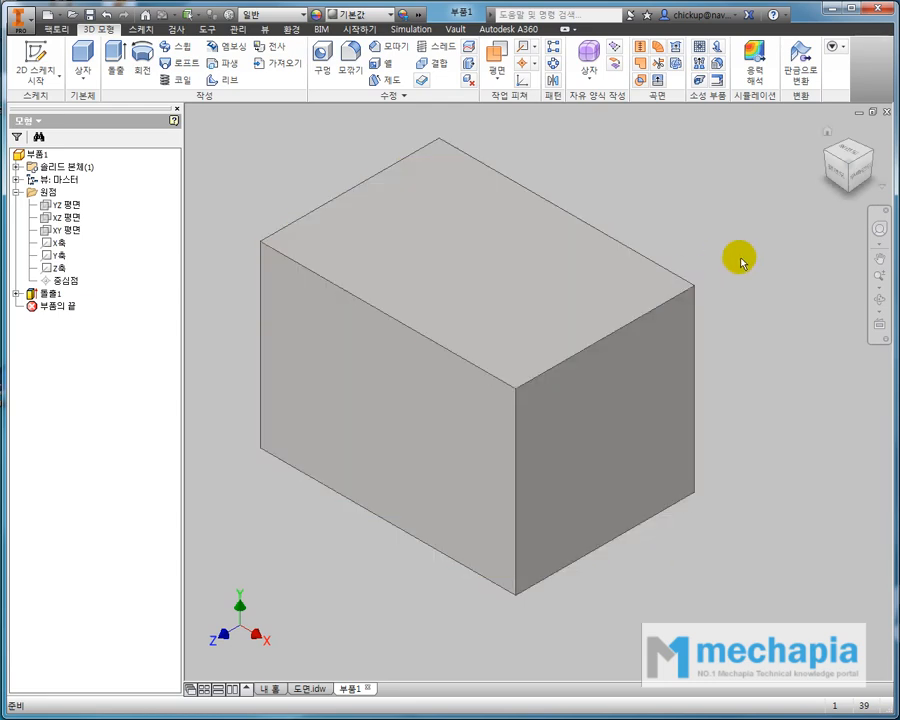
left_click(310, 689)
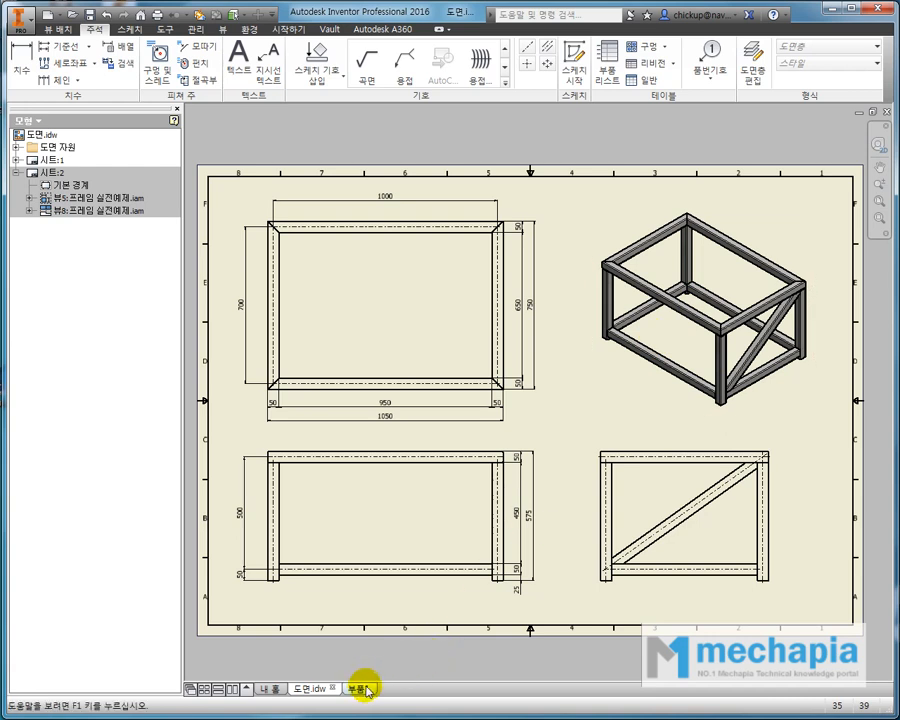
mouse_move(366, 692)
middle_click_drag(305, 524, 325, 530)
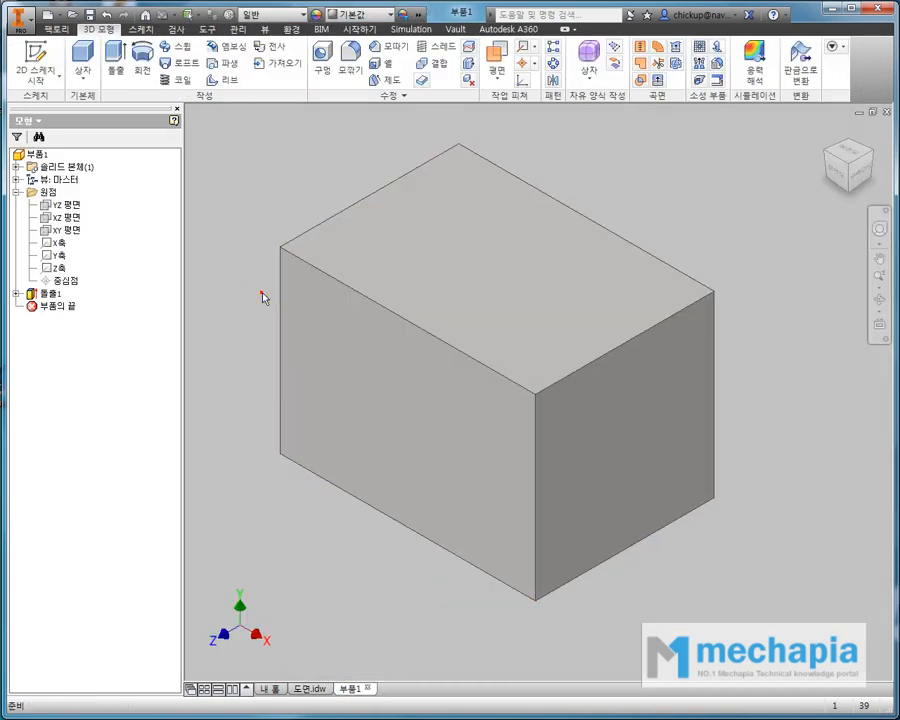
Undo the solid extrusion and extrude the rectangle profile 700 mm upward again with surface output
key("ctrl+z")
middle_click_drag(262, 293, 284, 270)
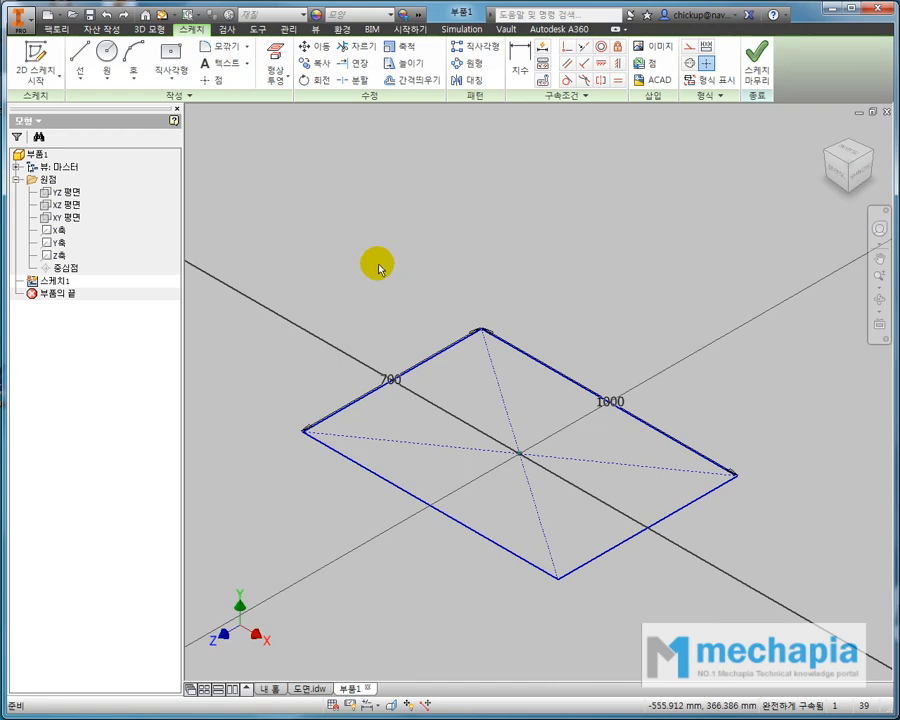
left_click(150, 30)
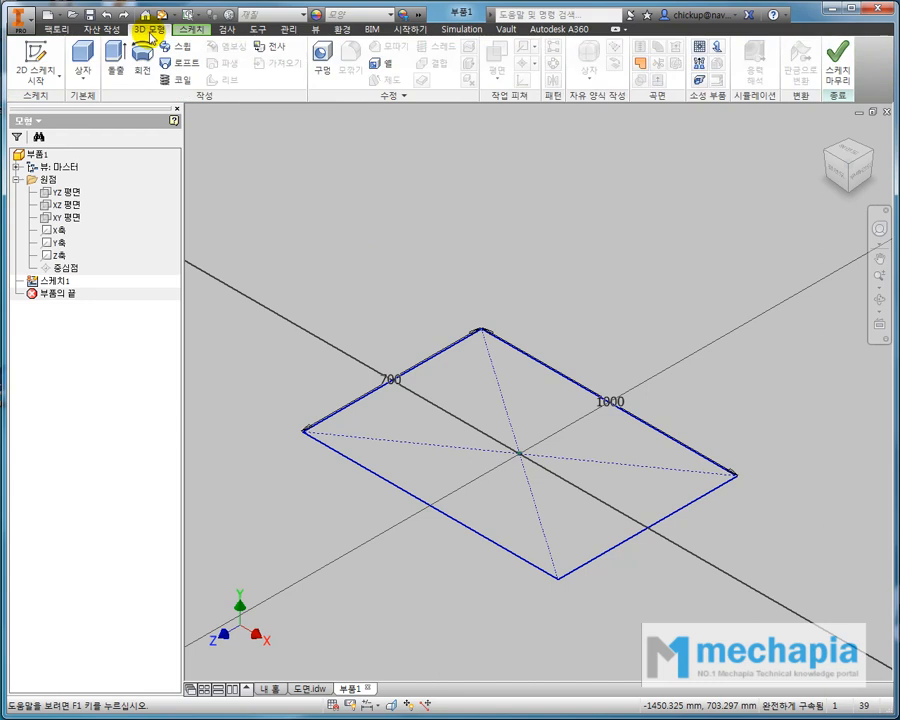
left_click(116, 58)
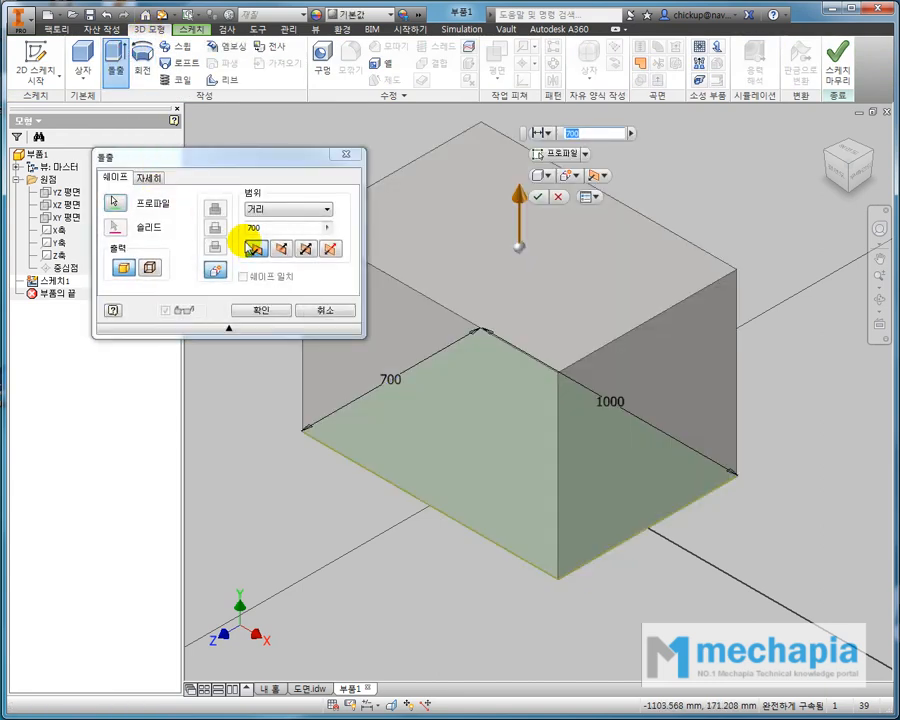
middle_click_drag(442, 317, 475, 323)
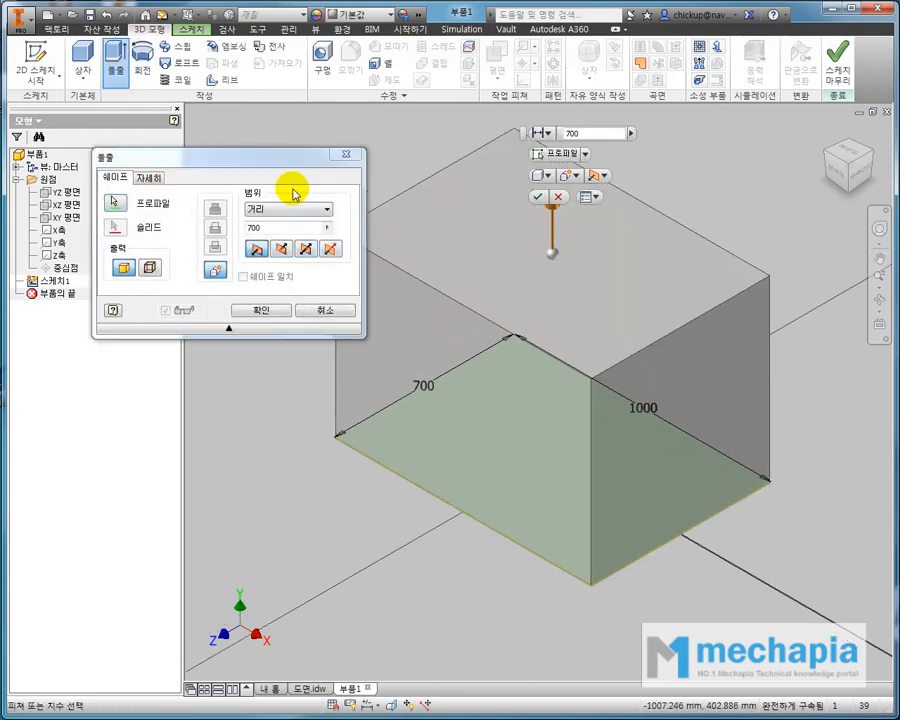
left_click_drag(277, 157, 265, 164)
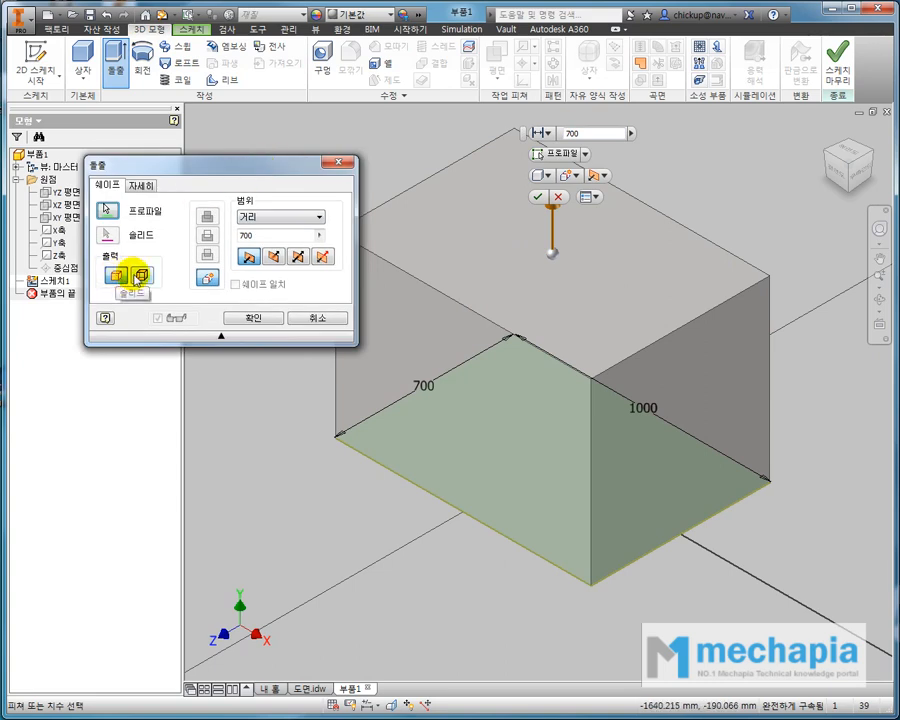
left_click(141, 276)
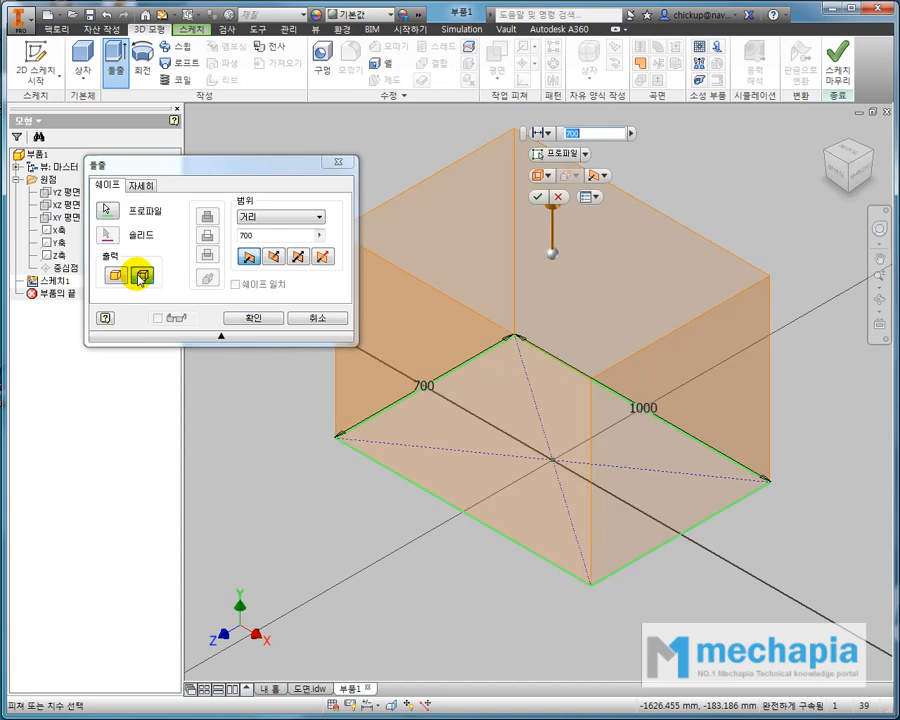
left_click(251, 318)
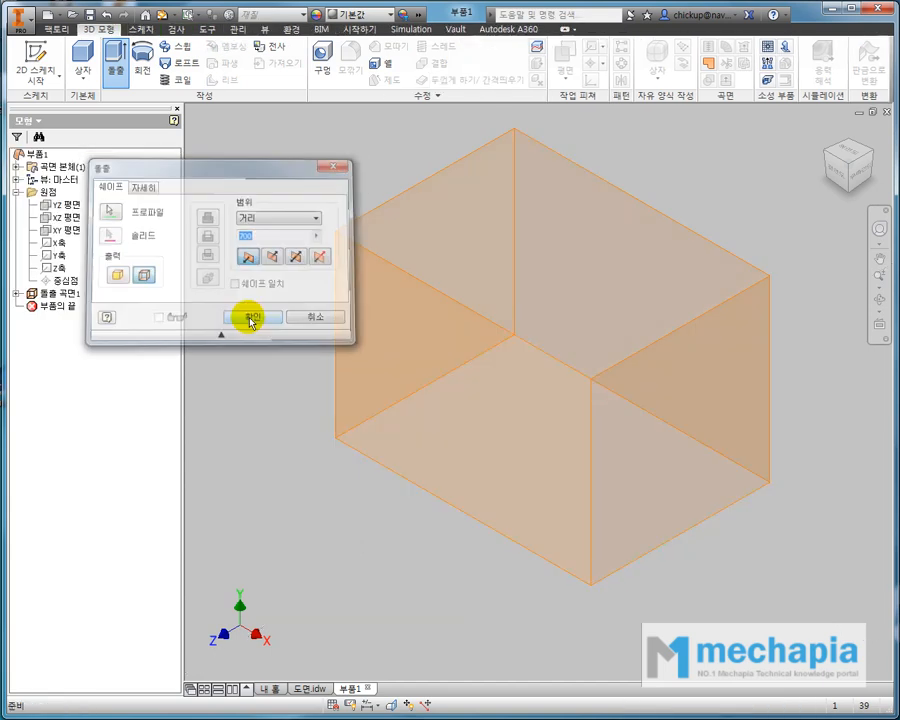
Examine the extruded surface's walls, edges and its top and bottom sides from several angles
middle_click_drag(255, 355, 247, 382, "shift")
middle_click_drag(535, 338, 589, 237, "shift")
middle_click_drag(446, 200, 291, 235, "shift")
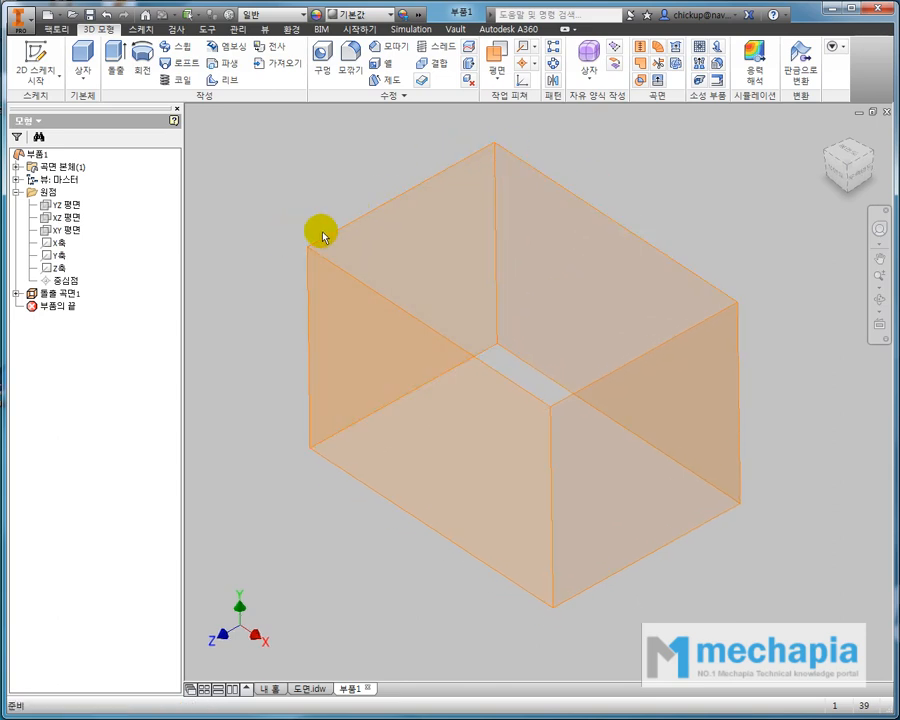
middle_click_drag(482, 368, 502, 366, "shift")
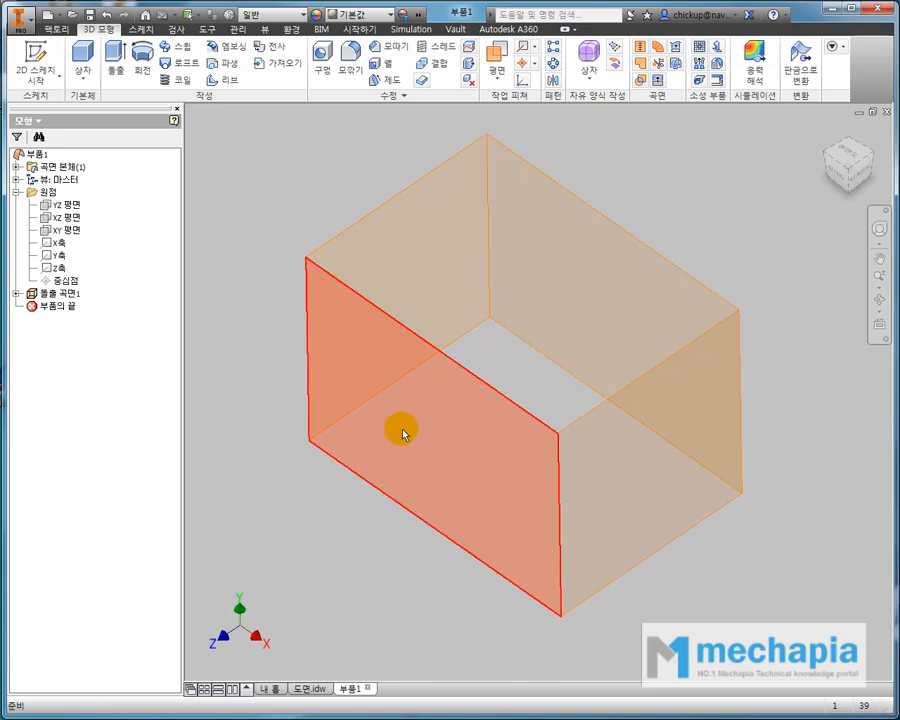
middle_click_drag(280, 435, 275, 406, "shift")
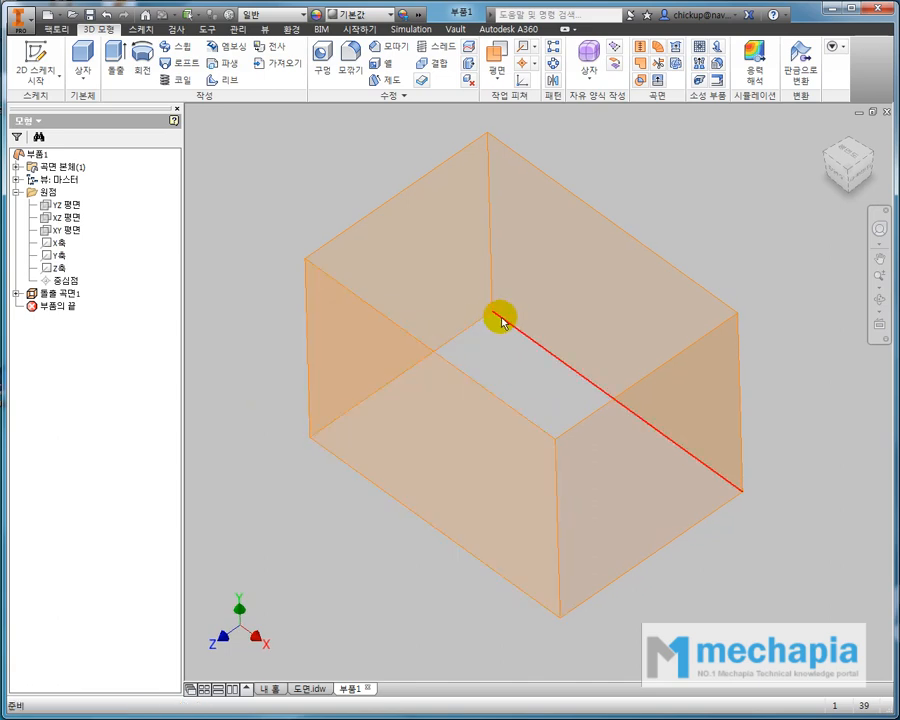
middle_click_drag(455, 415, 476, 342, "shift")
left_click(840, 162)
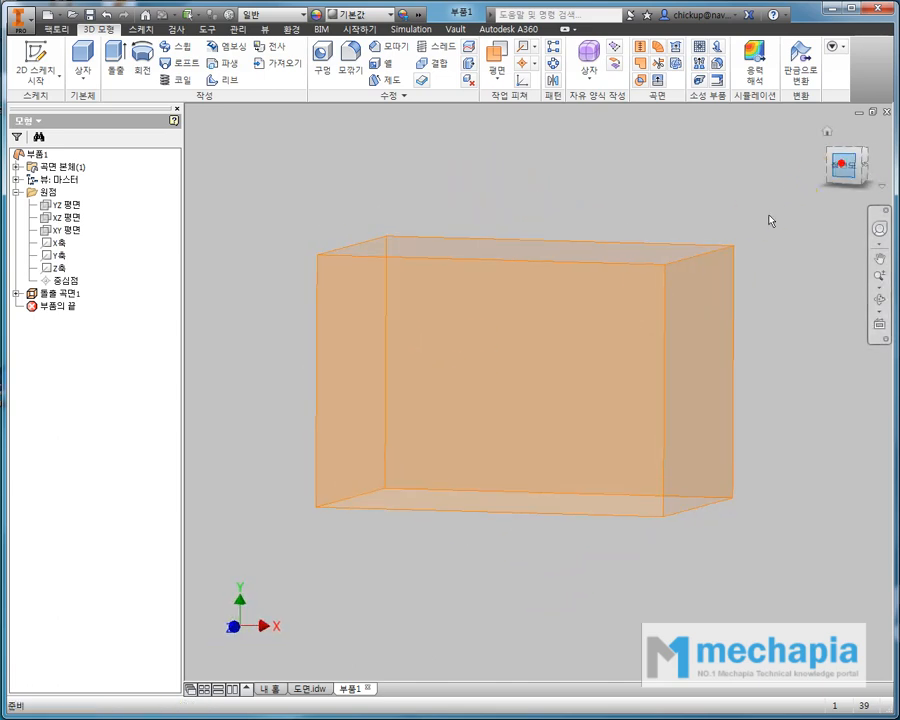
middle_click_drag(550, 245, 547, 372, "shift")
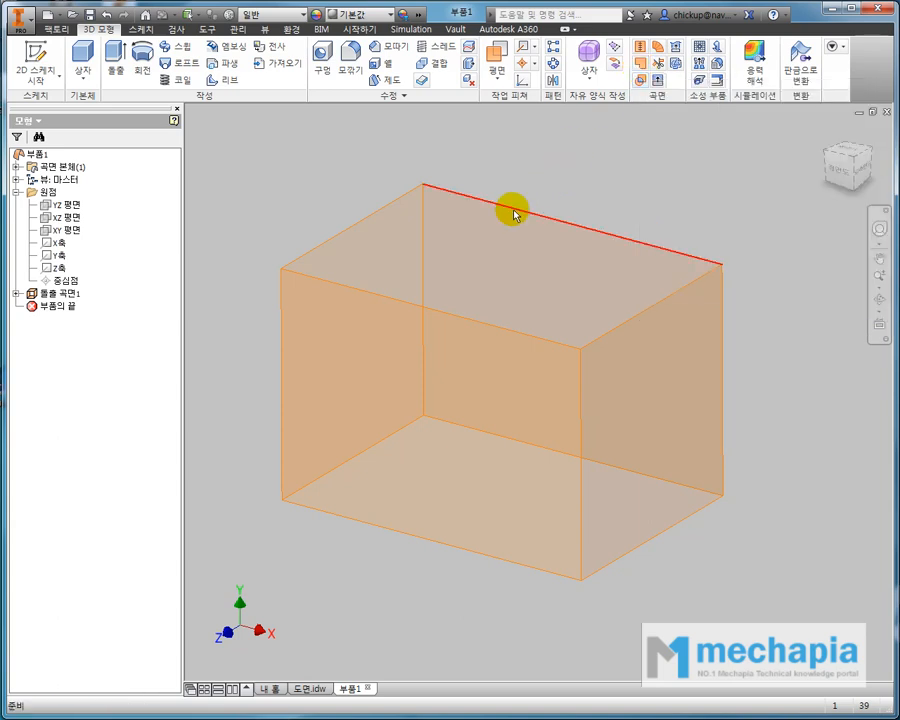
left_click(640, 72)
left_click_drag(290, 56, 433, 52)
middle_click_drag(513, 134, 596, 203)
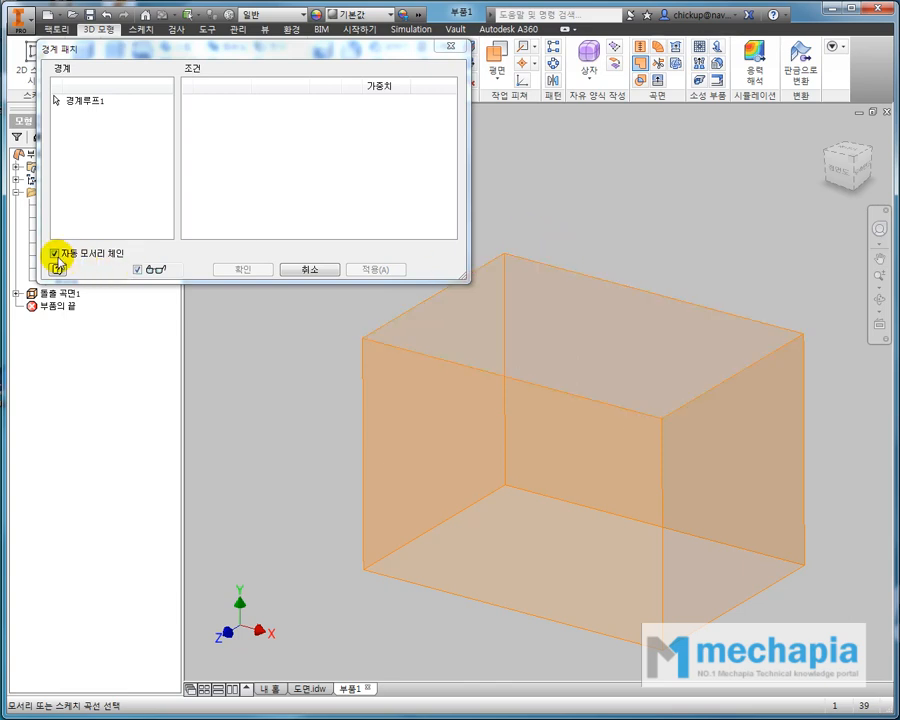
left_click(54, 254)
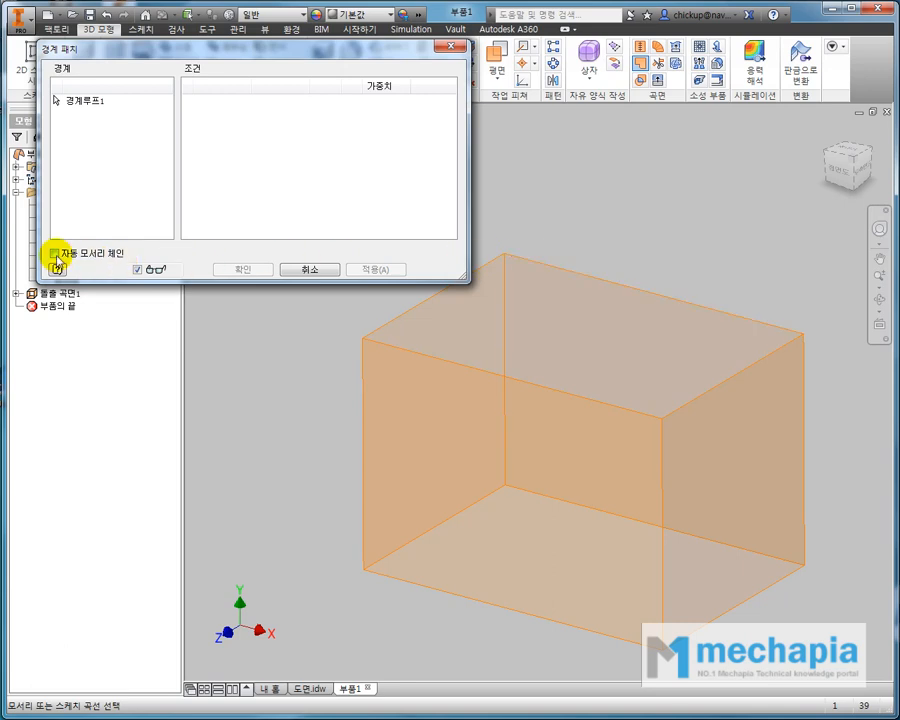
middle_click_drag(579, 224, 596, 229)
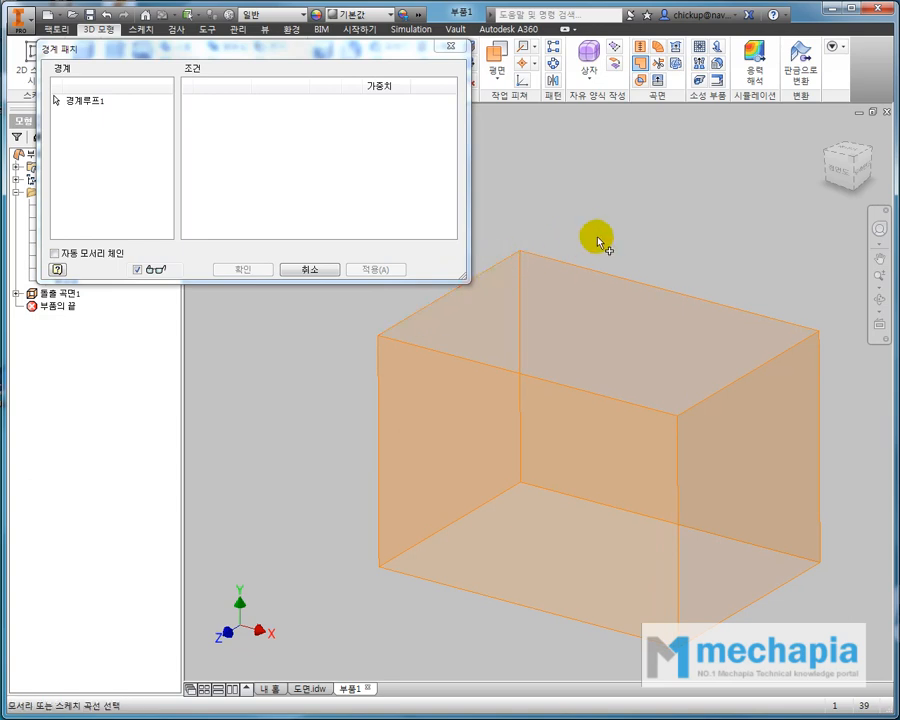
left_click(548, 258)
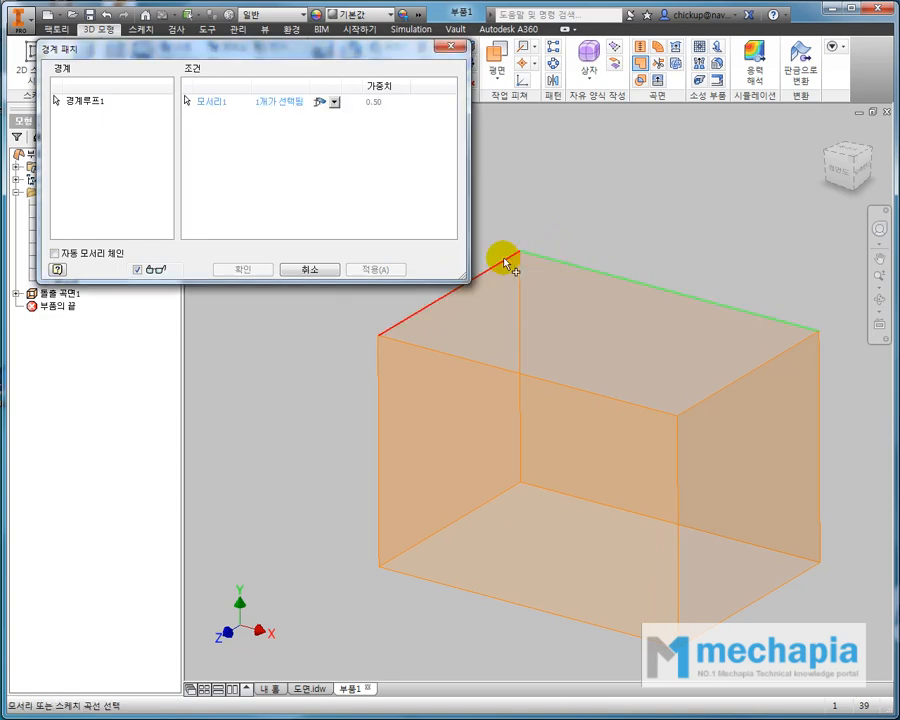
left_click(505, 262)
left_click(558, 382)
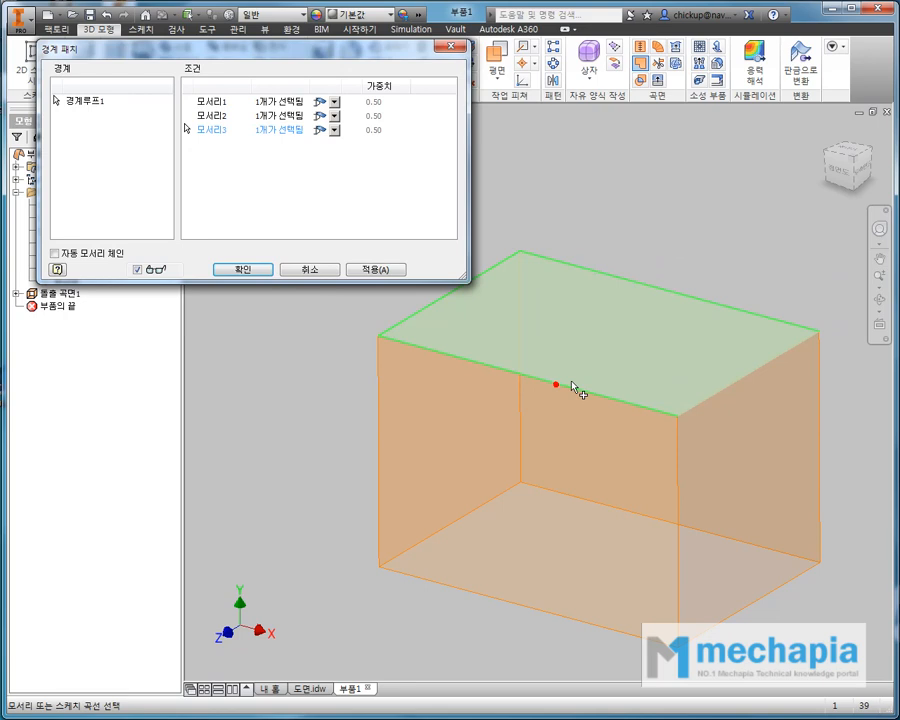
left_click(722, 389)
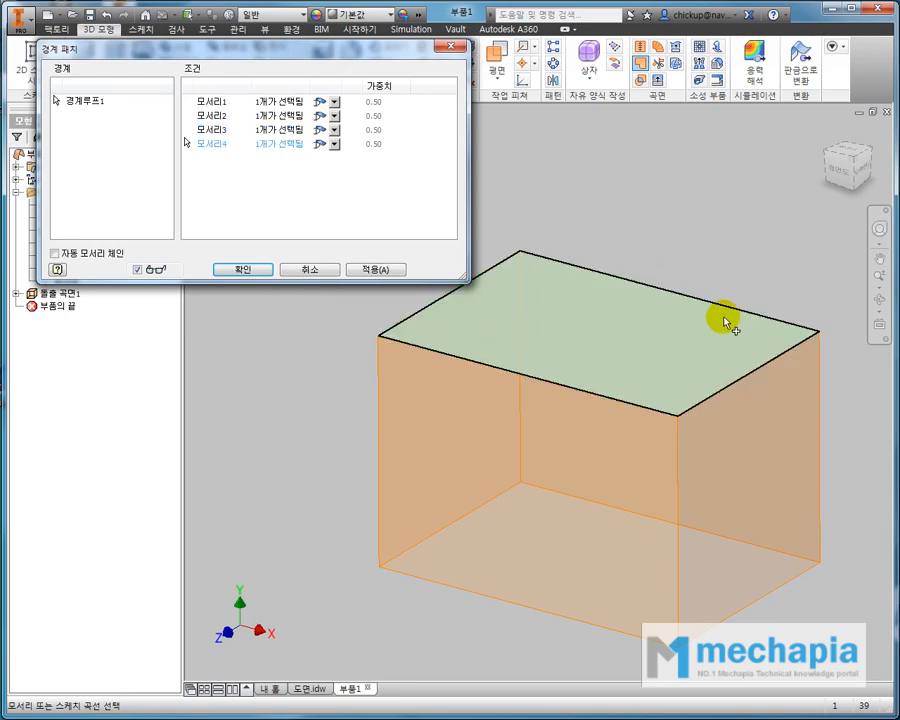
left_click(306, 269)
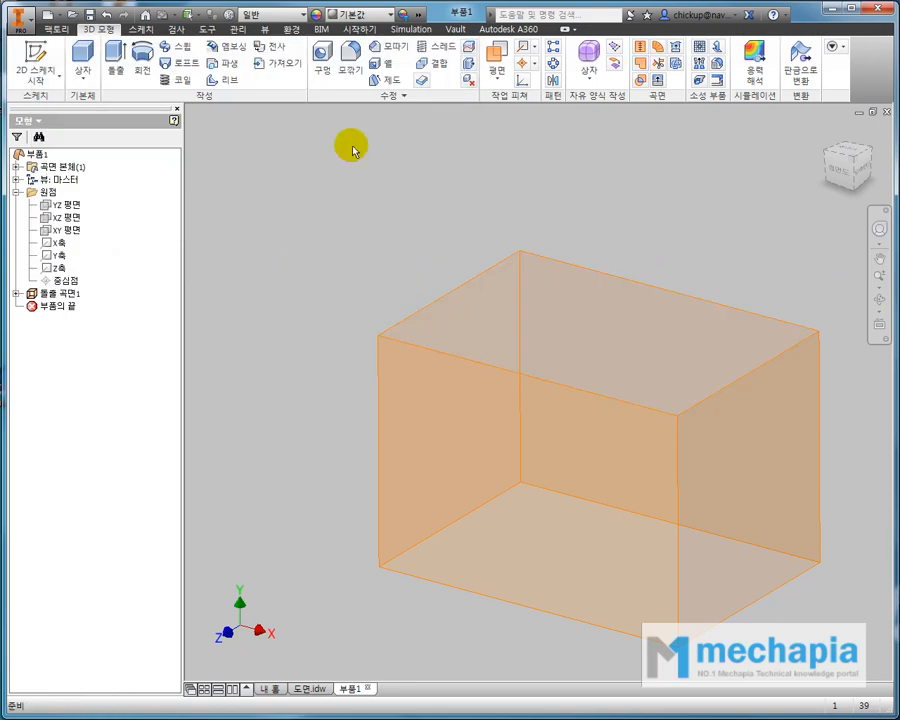
Create a boundary patch over the top of the extruded surface from its edge loop, using automatic edge chain
left_click(641, 64)
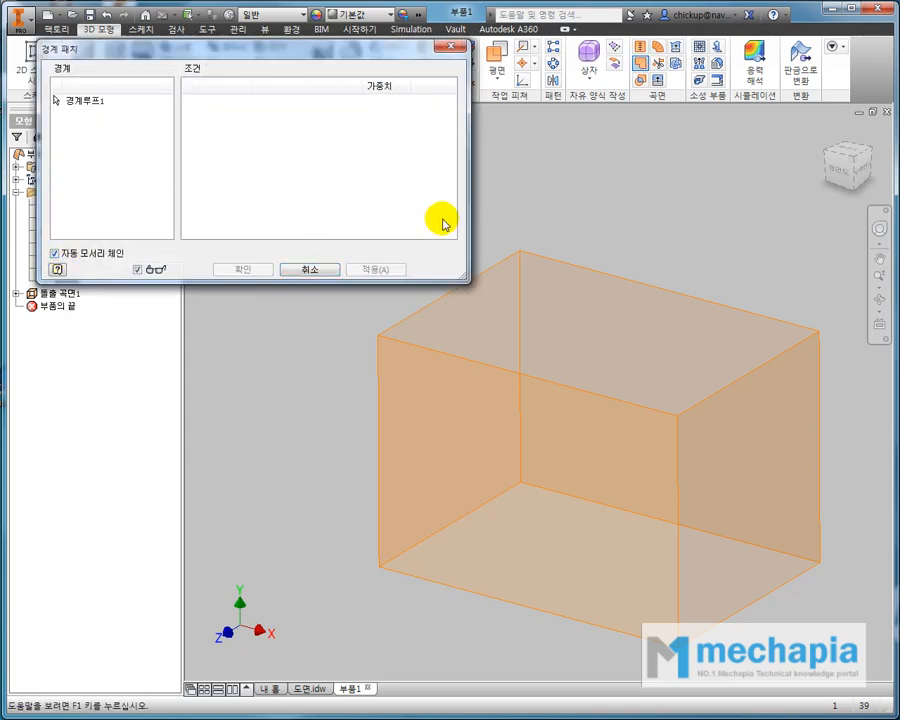
left_click(537, 258)
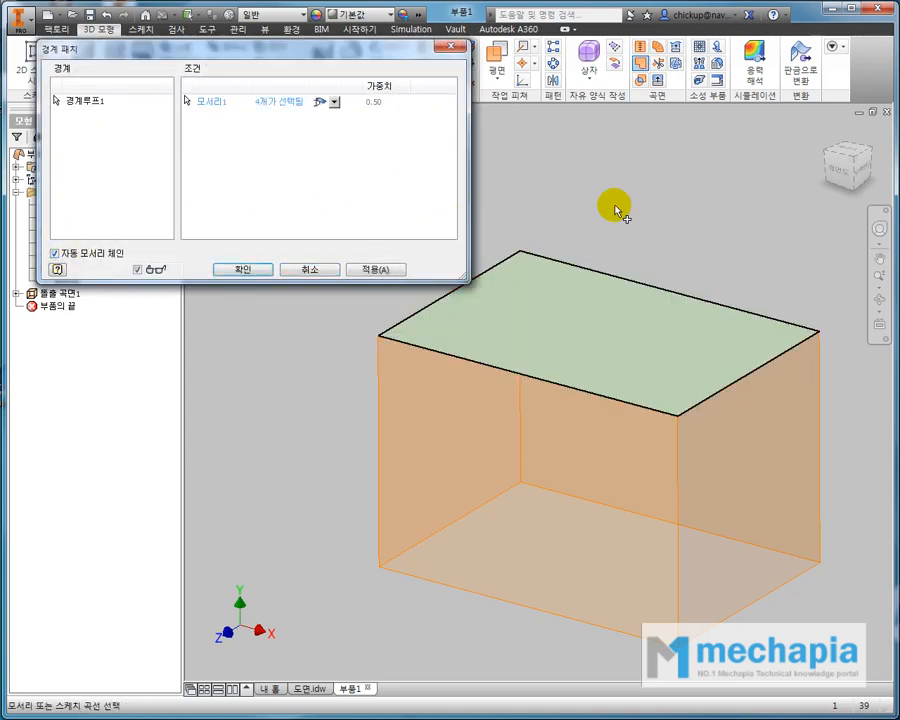
left_click(258, 271)
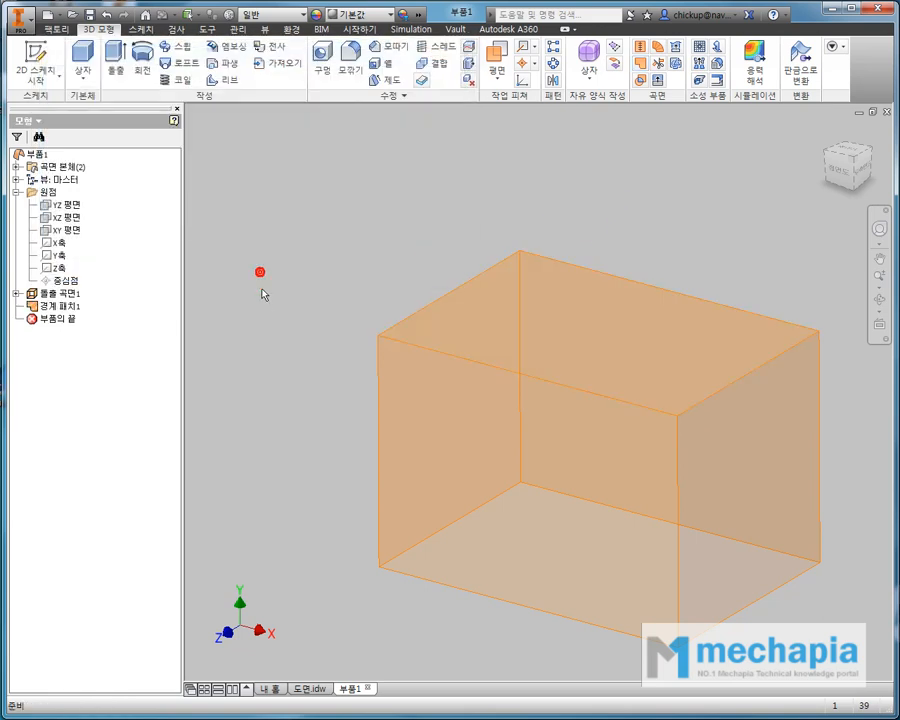
left_click(469, 315)
Close the bottom of the extruded surface with a boundary patch from its edge loop, using automatic edge chain
middle_click_drag(320, 330, 283, 267, "shift")
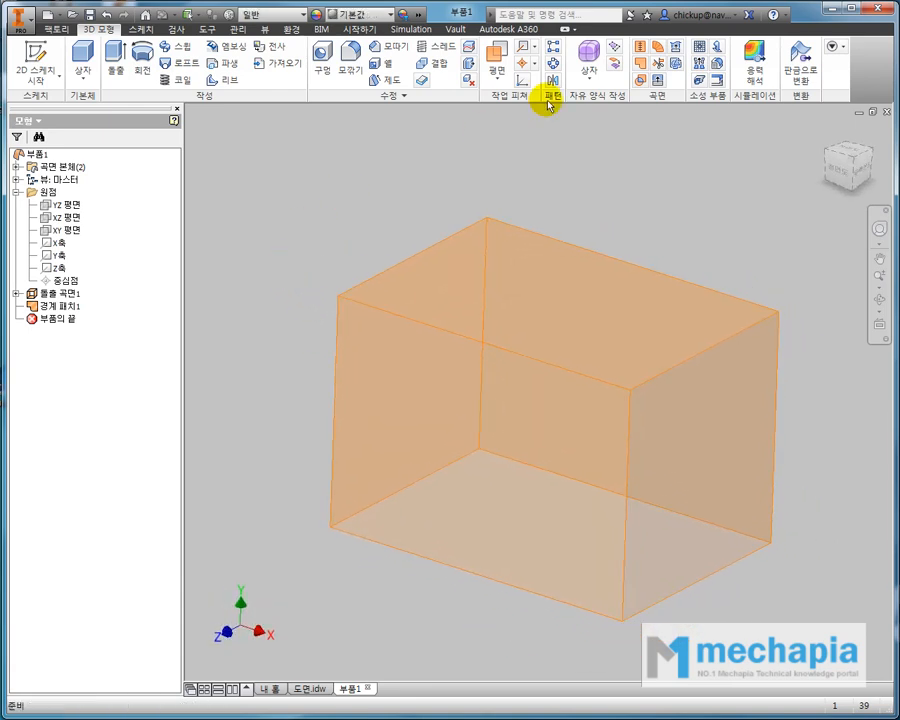
left_click(637, 68)
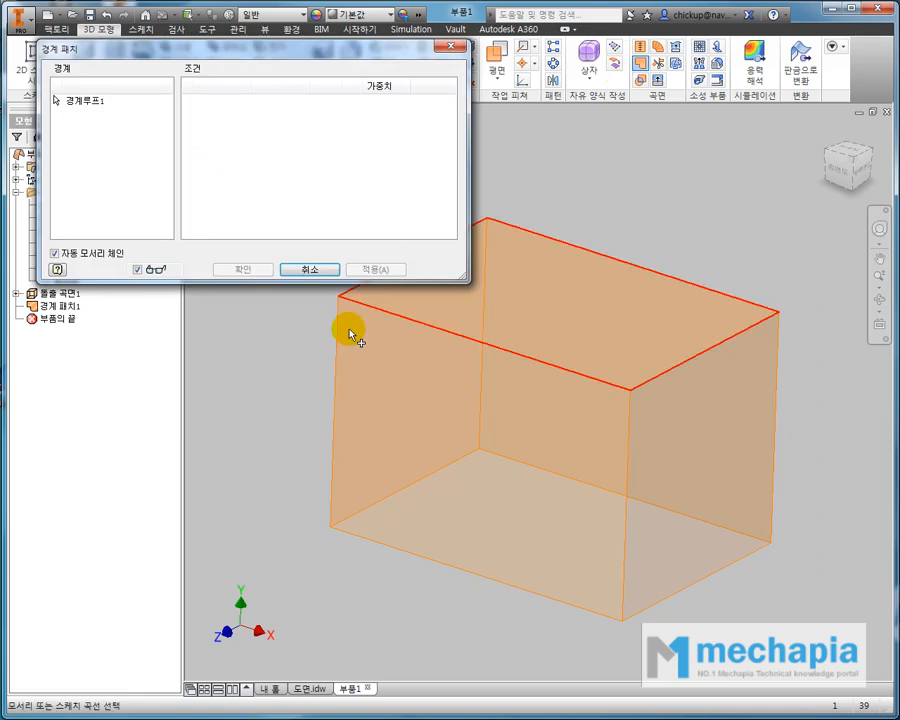
middle_click_drag(266, 410, 249, 425, "shift")
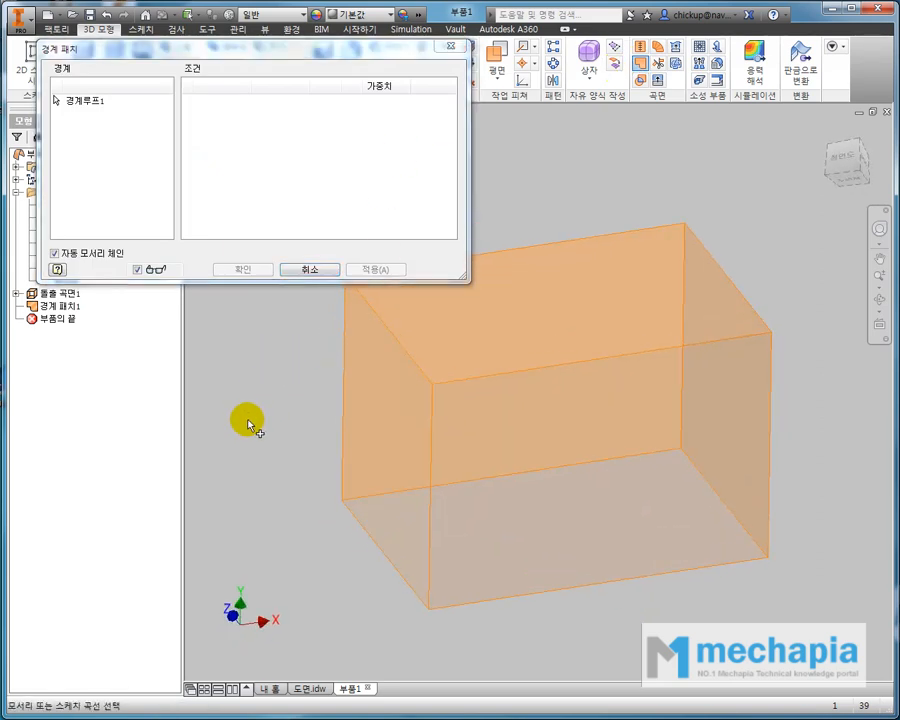
left_click(367, 493)
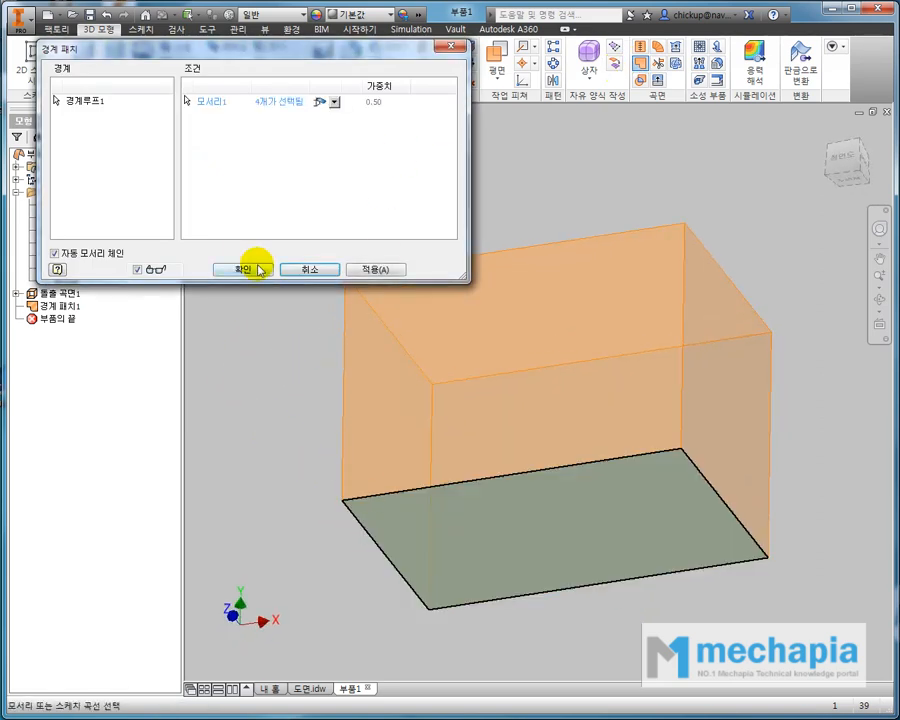
left_click(257, 269)
Examine the extruded surface, both boundary patches and the separate surface bodies of the part
middle_click_drag(257, 367, 283, 374, "shift")
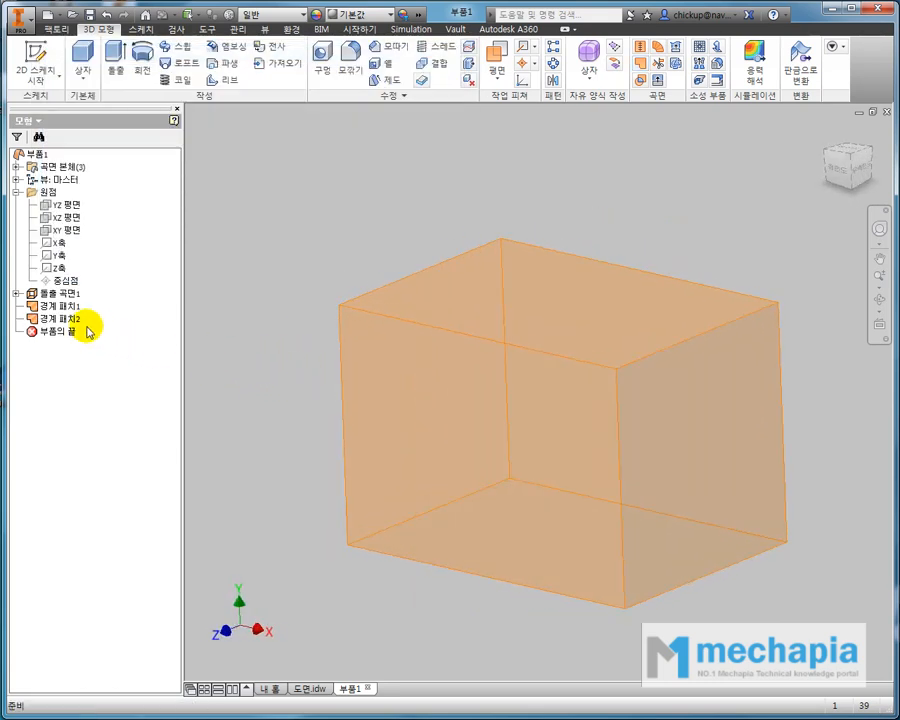
left_click(58, 293)
left_click(72, 306)
left_click(70, 319)
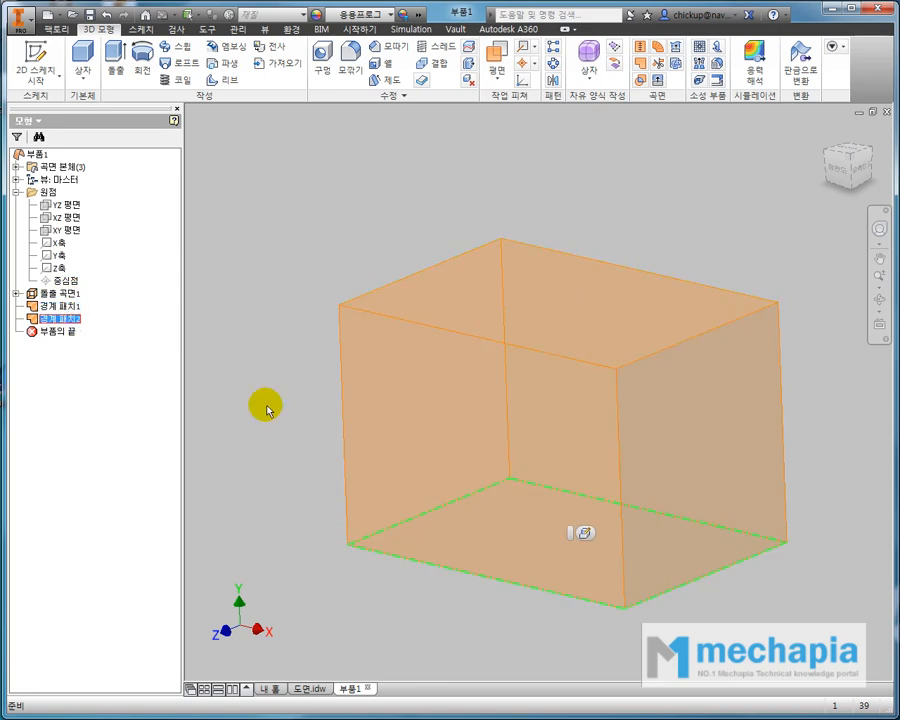
left_click(16, 167)
left_click(60, 180)
left_click(62, 205, "shift")
mouse_move(242, 322)
middle_mouse_down("shift")
mouse_move(247, 267)
mouse_move(241, 317)
mouse_move(250, 330)
mouse_move(252, 314)
middle_mouse_up("shift")
left_click(251, 333)
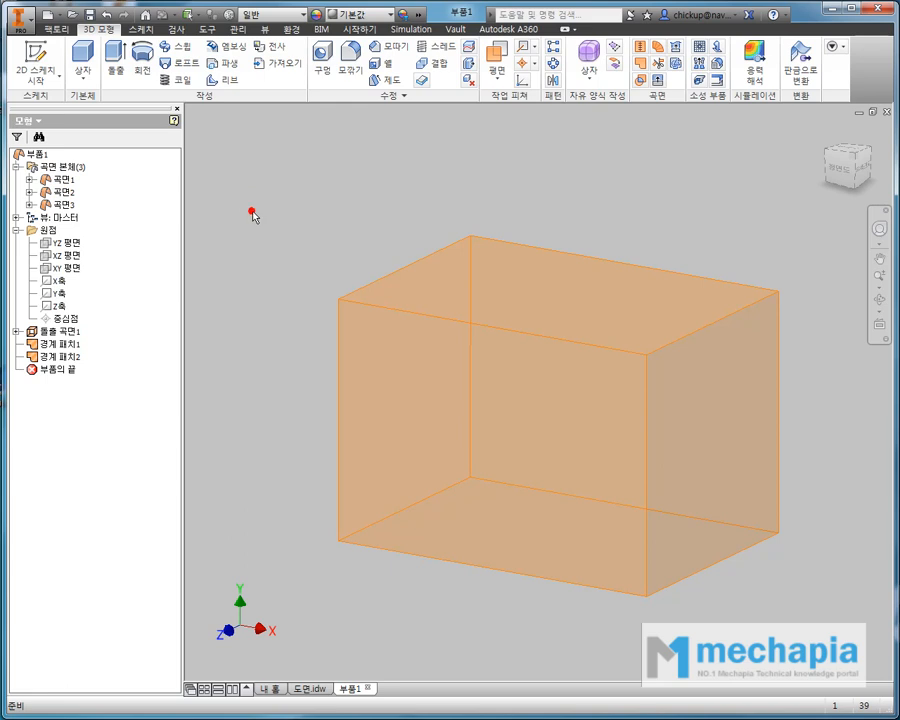
middle_click_drag(267, 219, 266, 218, "shift")
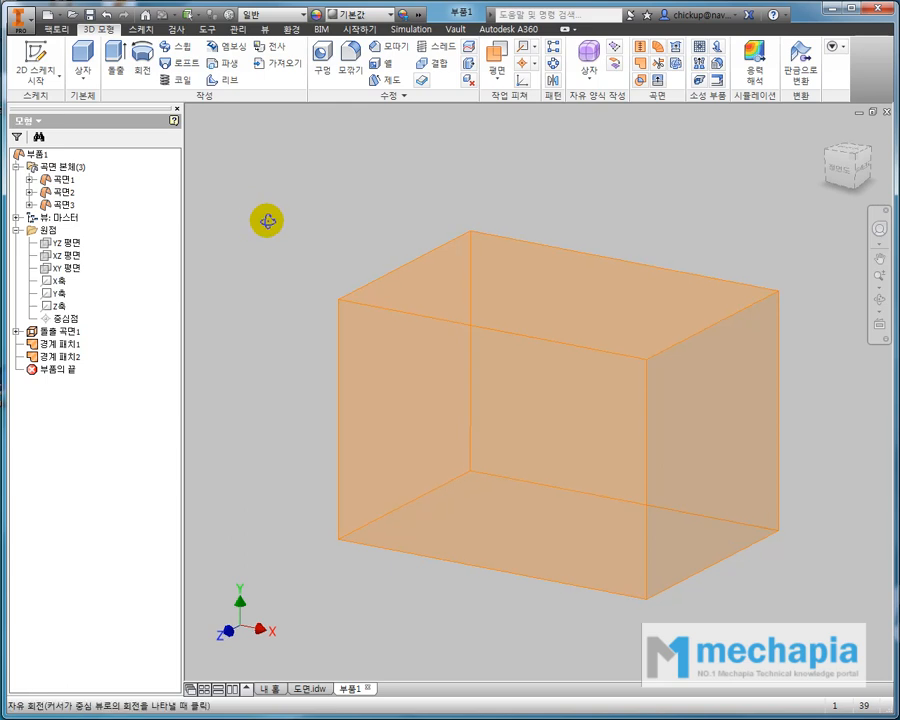
Try to stitch the extruded surface and both boundary patches into a solid body, without keeping the result as a surface
middle_click_drag(372, 311, 404, 282, "shift")
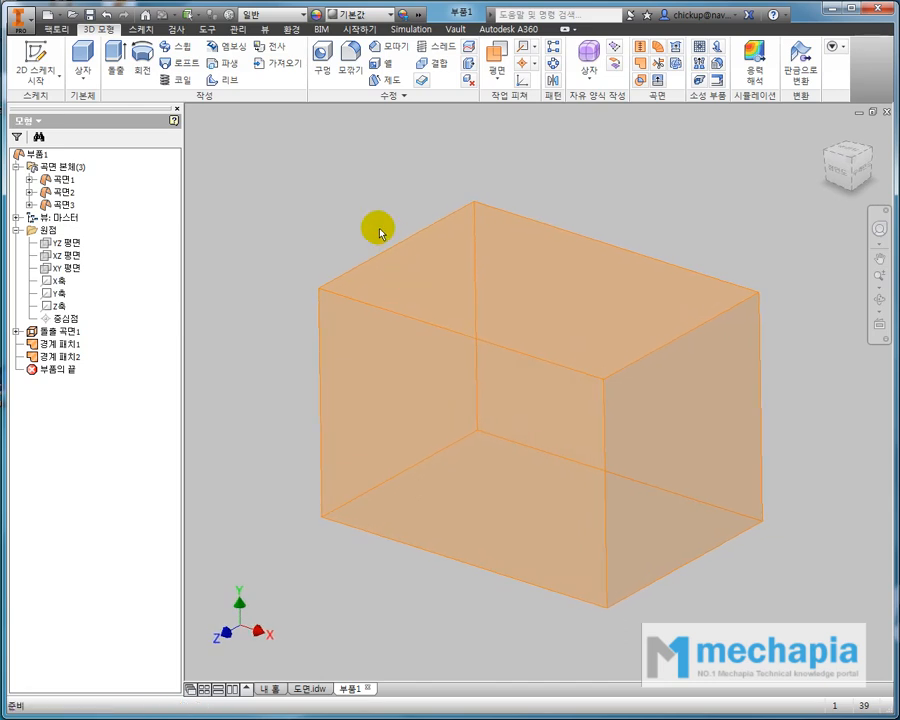
middle_click_drag(341, 254, 374, 234, "shift")
middle_click_drag(693, 188, 688, 203, "shift")
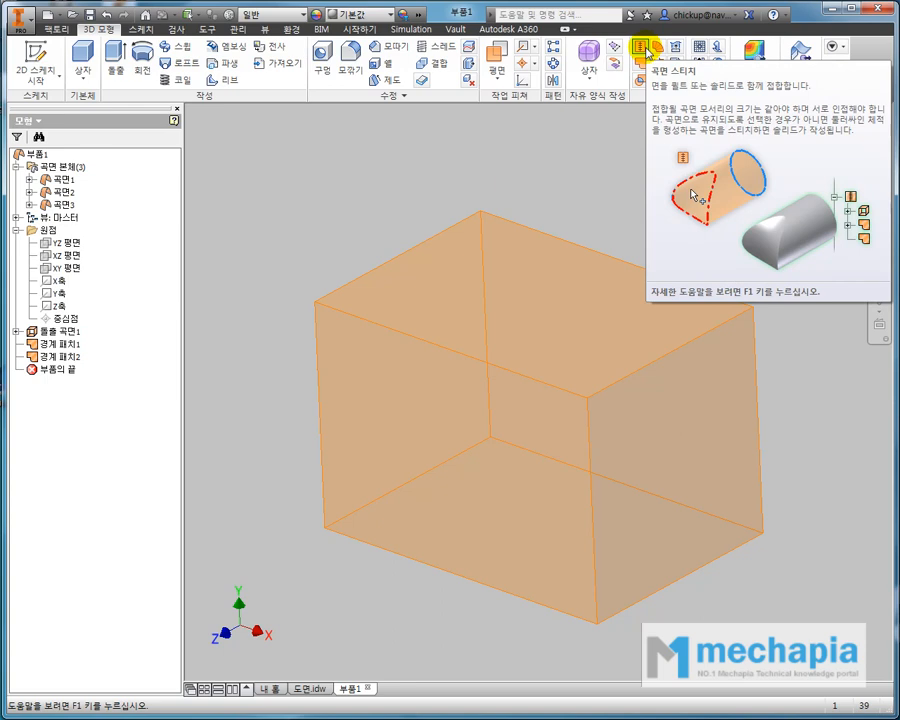
left_click(646, 51)
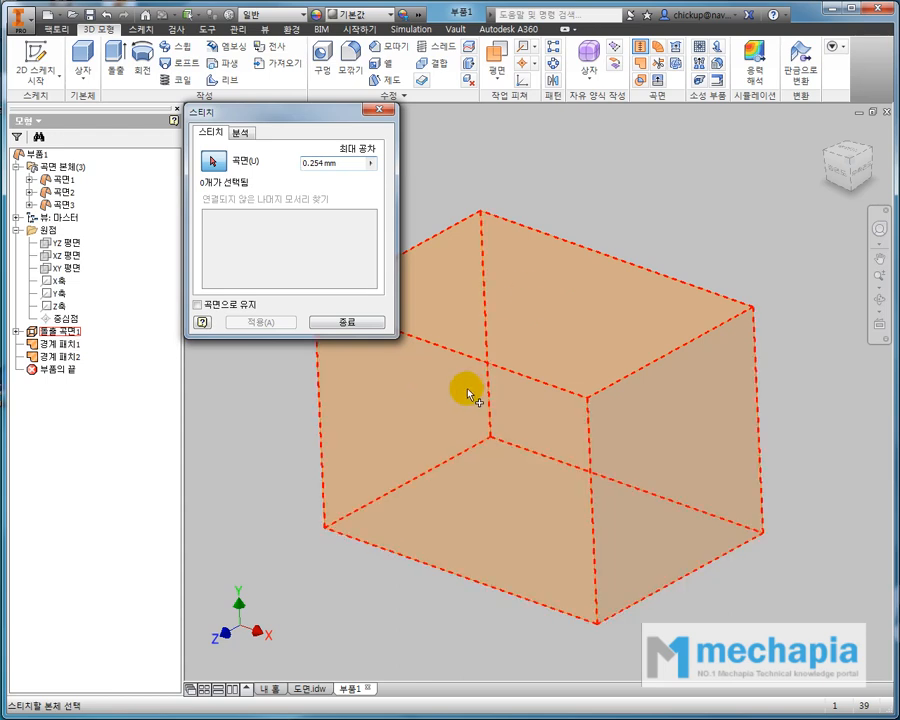
left_click(62, 180)
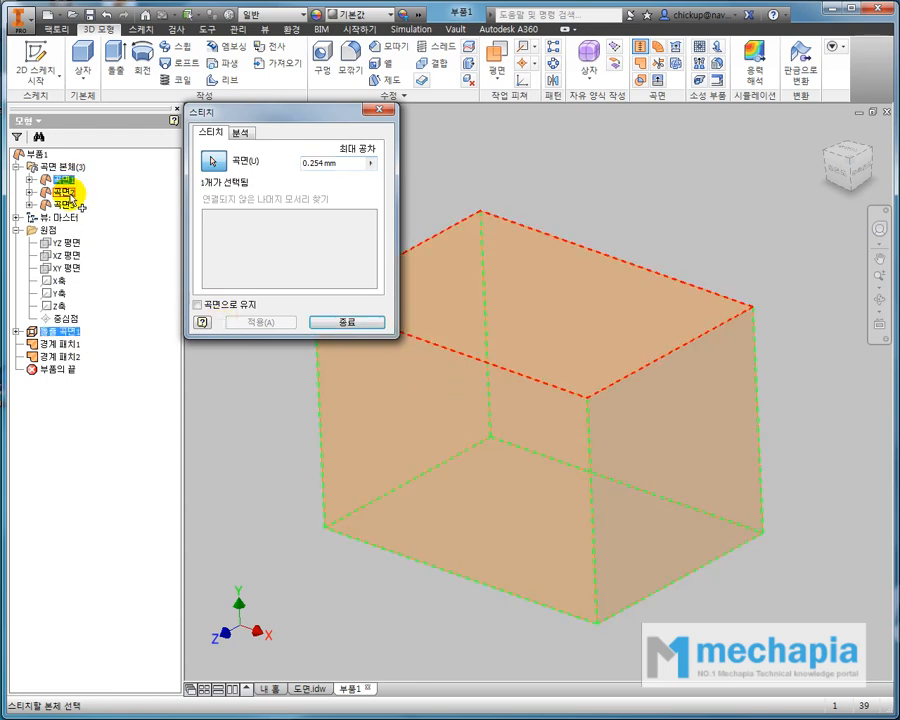
left_click(62, 192)
left_click(66, 205)
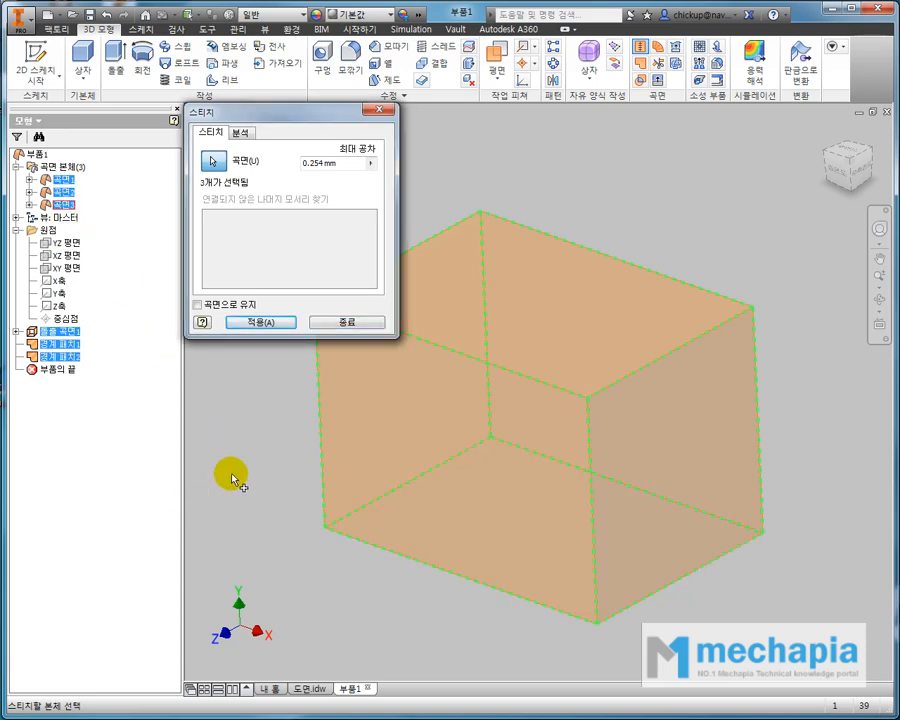
middle_click_drag(231, 474, 246, 481)
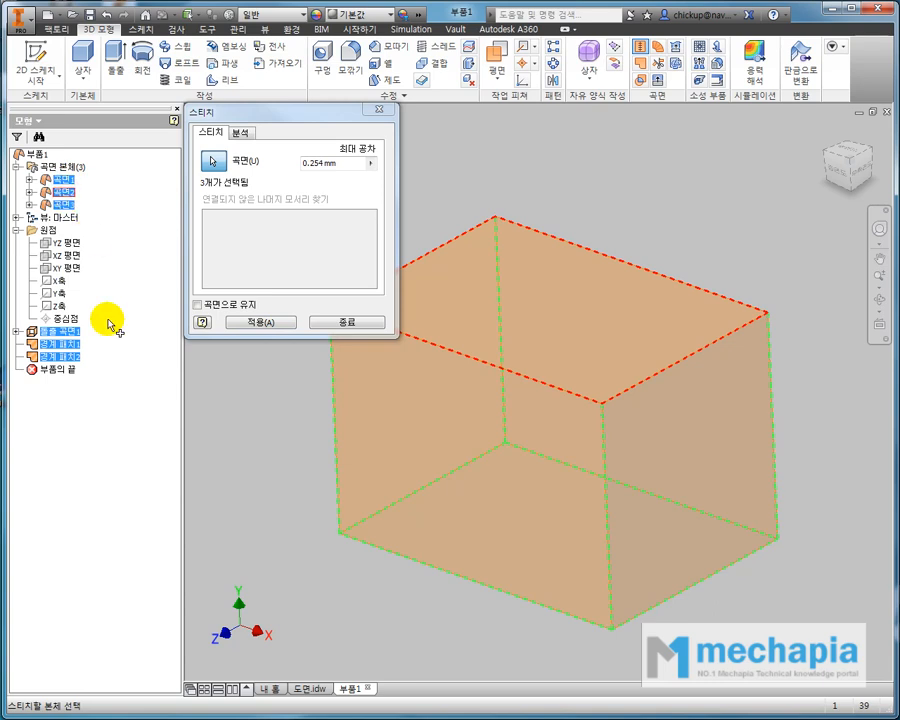
middle_click_drag(288, 487, 303, 471, "shift")
middle_click_drag(560, 483, 536, 490, "shift")
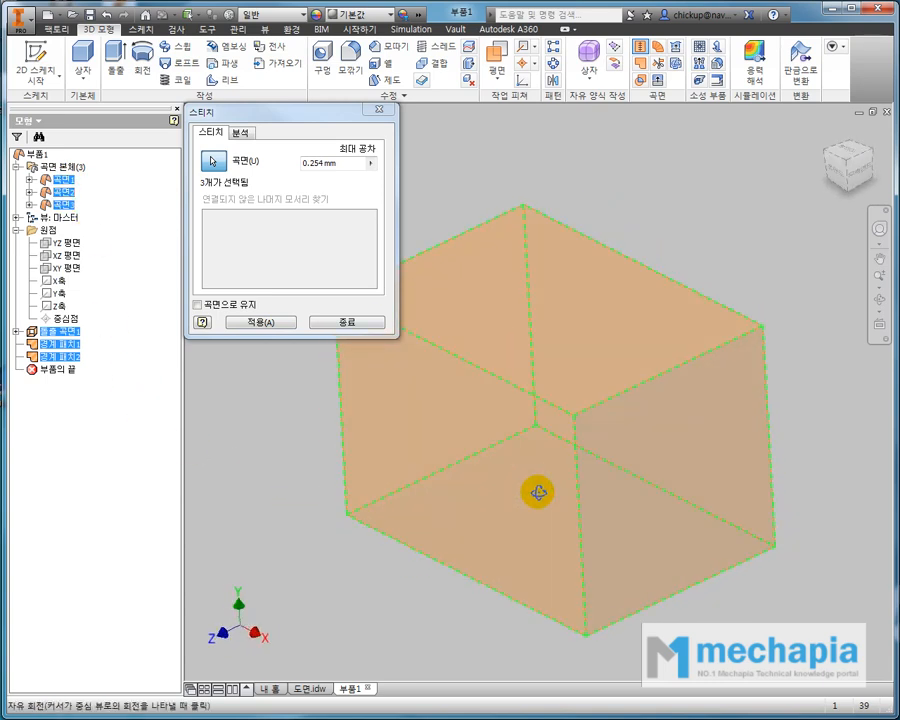
left_click(270, 325)
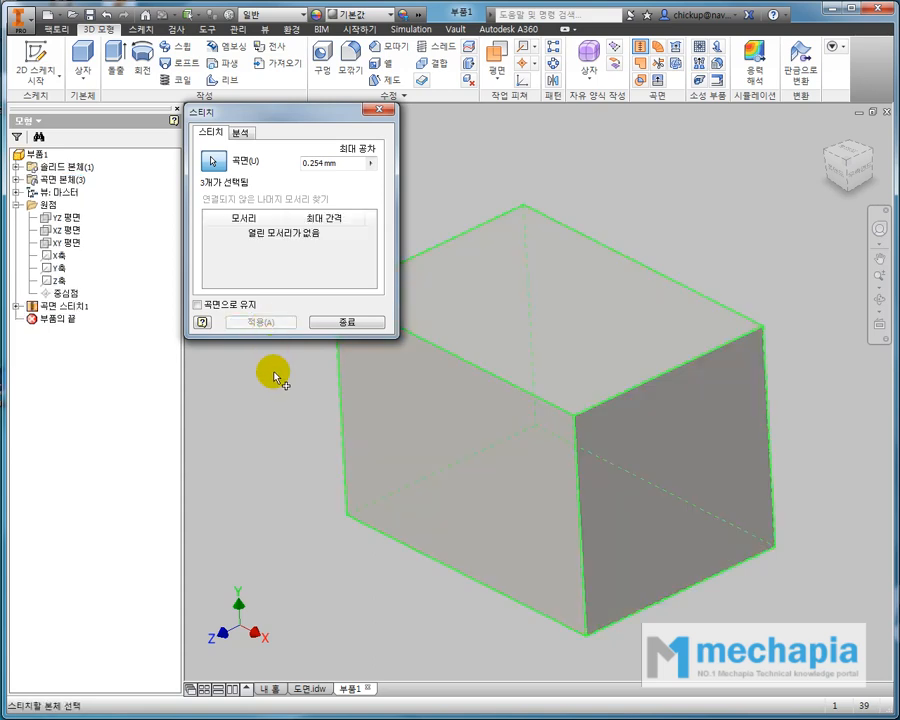
left_click(347, 322)
Inspect the stitched solid box and undo the stitch
mouse_move(263, 432)
middle_mouse_down("shift")
mouse_move(289, 325)
mouse_move(283, 422)
mouse_move(235, 446)
mouse_move(298, 419)
mouse_move(289, 388)
mouse_move(271, 425)
middle_mouse_up("shift")
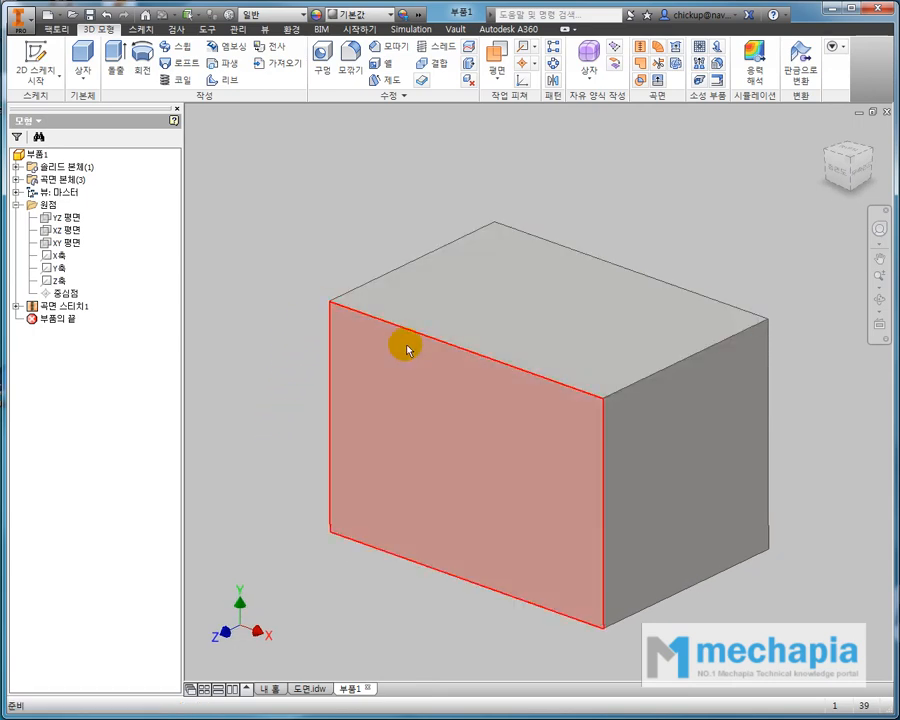
middle_click_drag(285, 342, 288, 343, "shift")
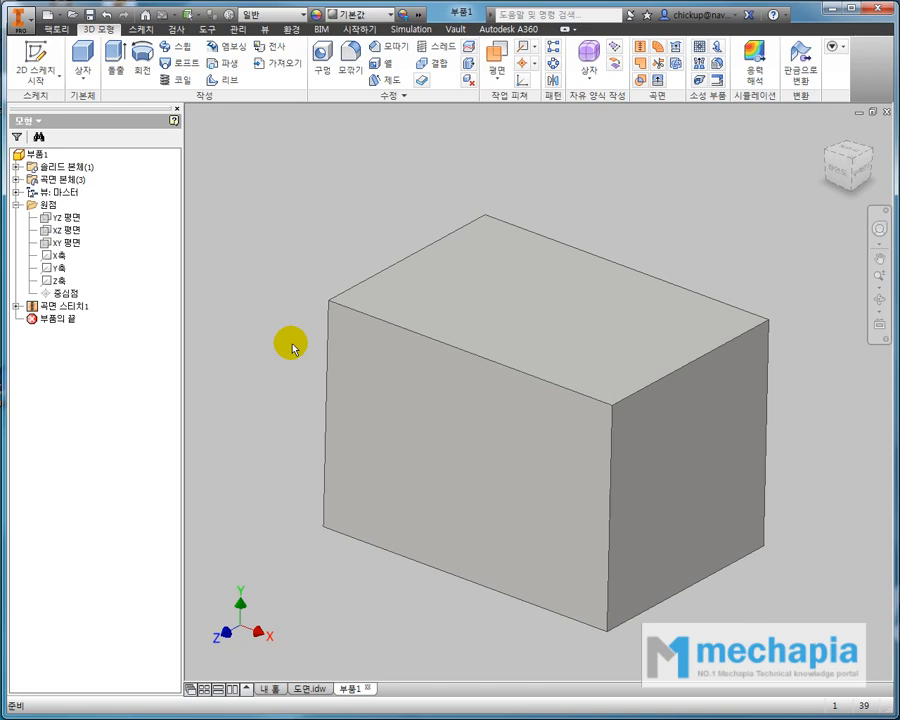
key("ctrl+z")
mouse_move(291, 345)
middle_mouse_down("shift")
mouse_move(276, 337)
mouse_move(282, 330)
middle_mouse_up("shift")
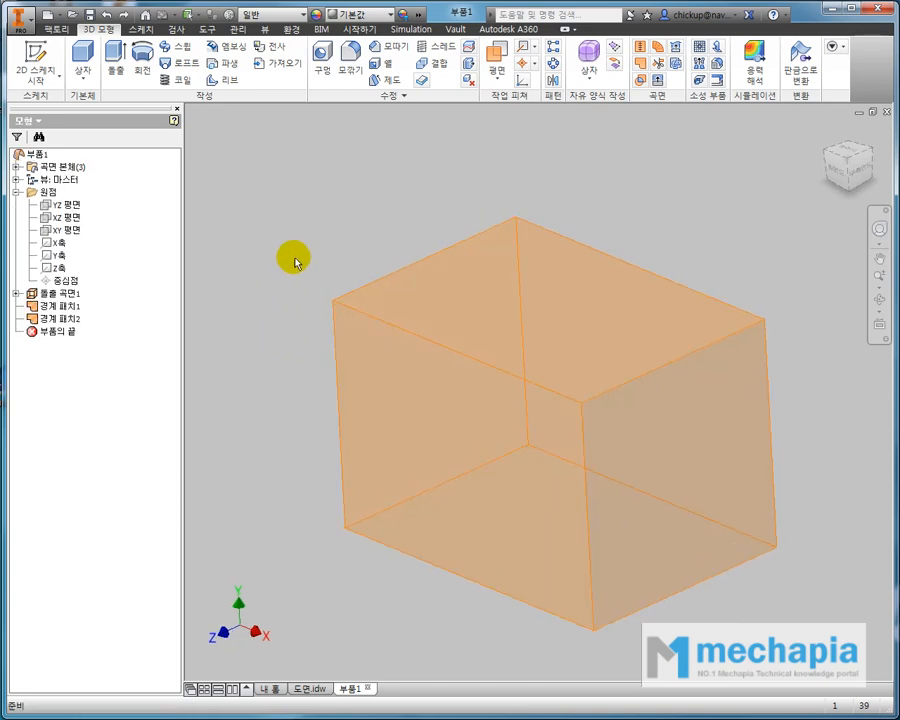
Stitch the extruded surface and both boundary patches into one closed body, with the option to keep it as a surface enabled
left_click(638, 49)
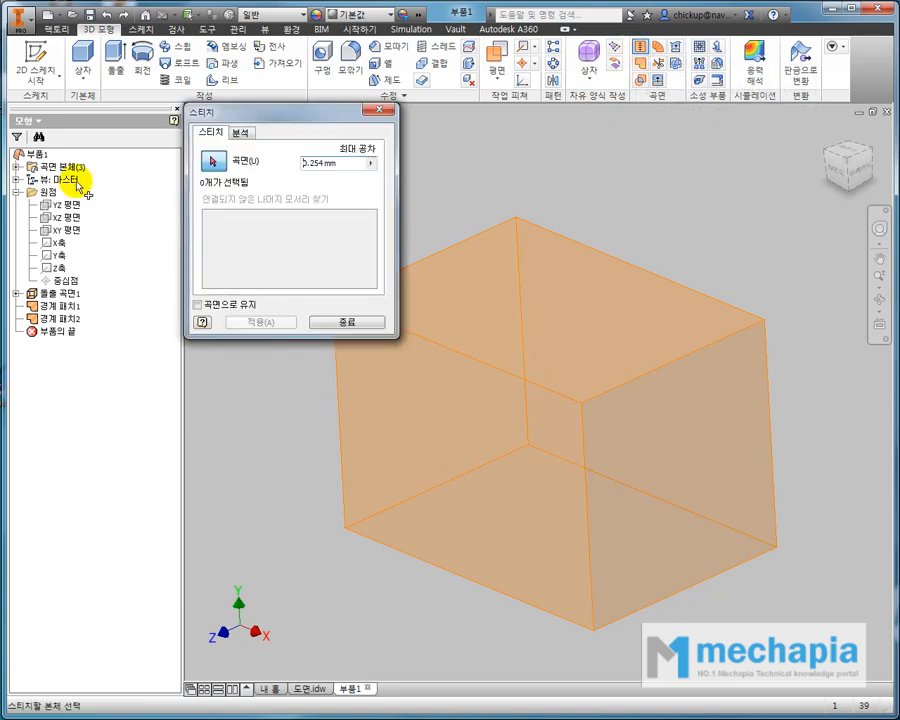
left_click(16, 166)
left_click(52, 180)
left_click(58, 192)
left_click(58, 204)
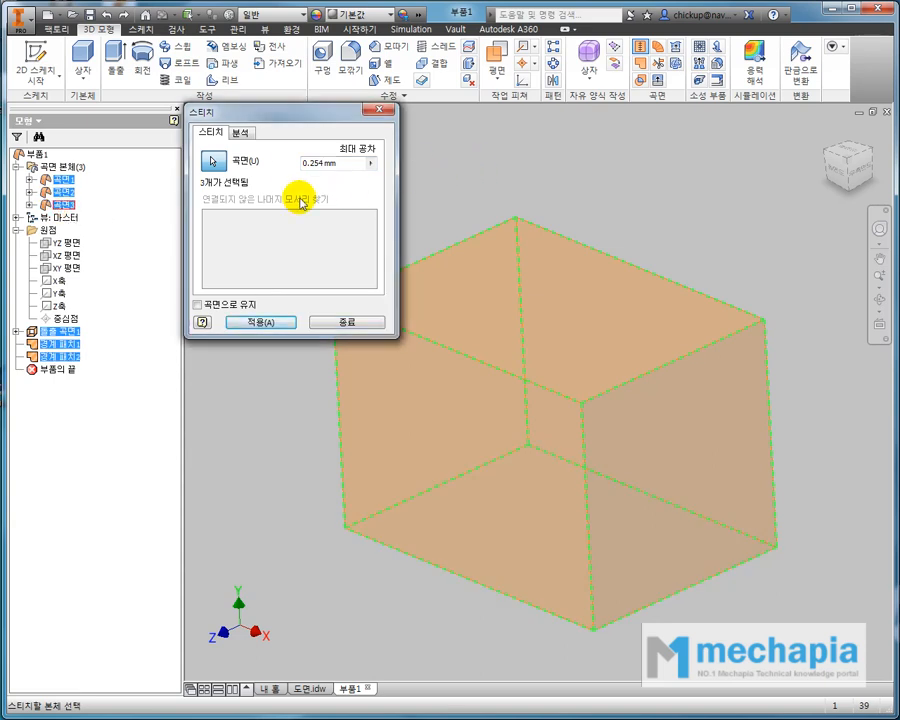
left_click_drag(268, 116, 279, 139)
left_click(209, 328)
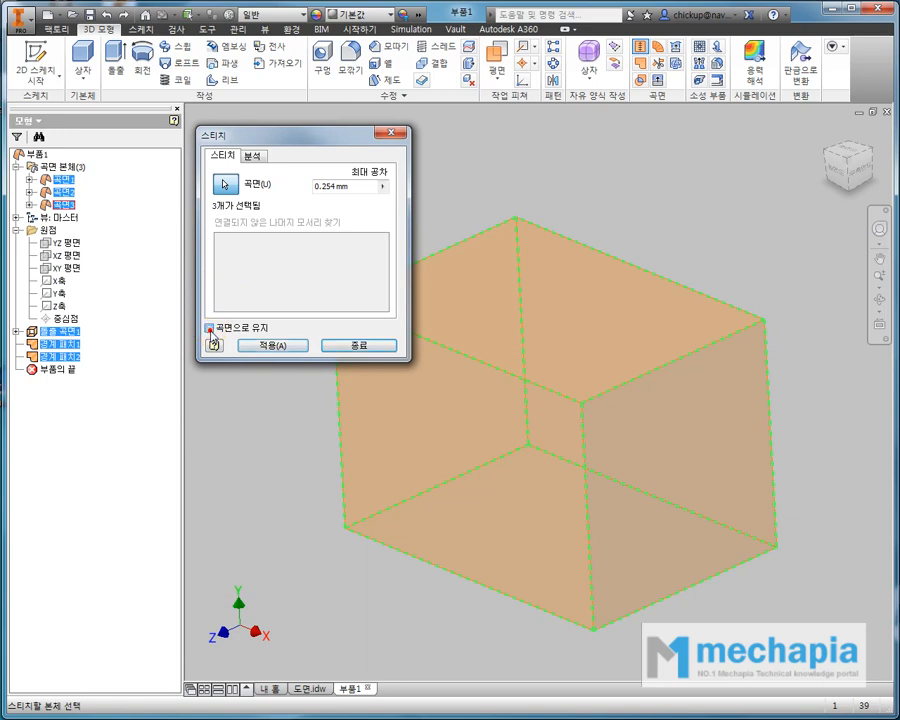
left_click(255, 345)
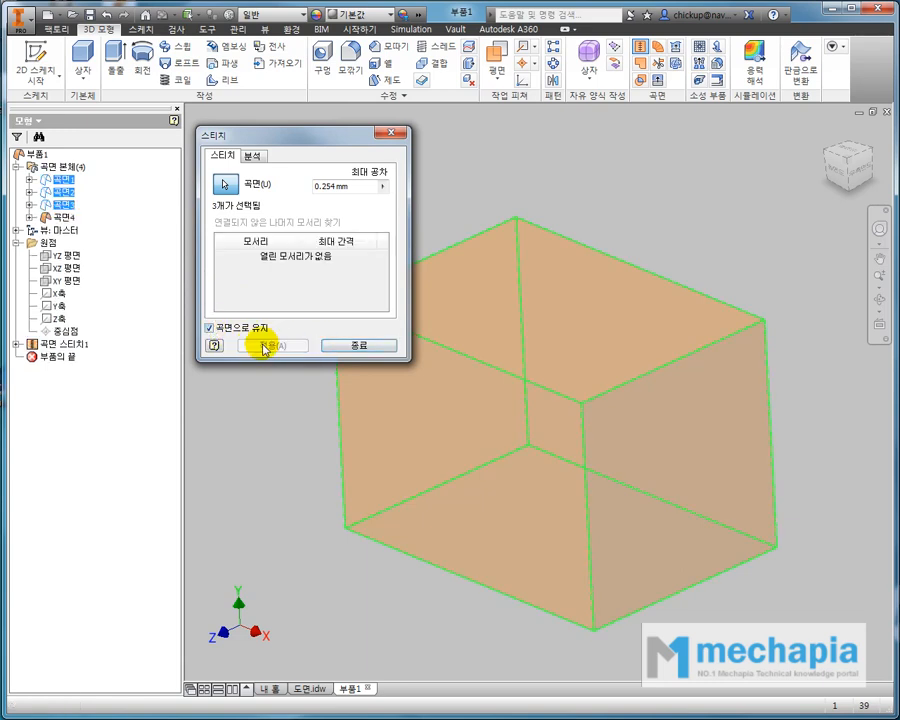
left_click(333, 345)
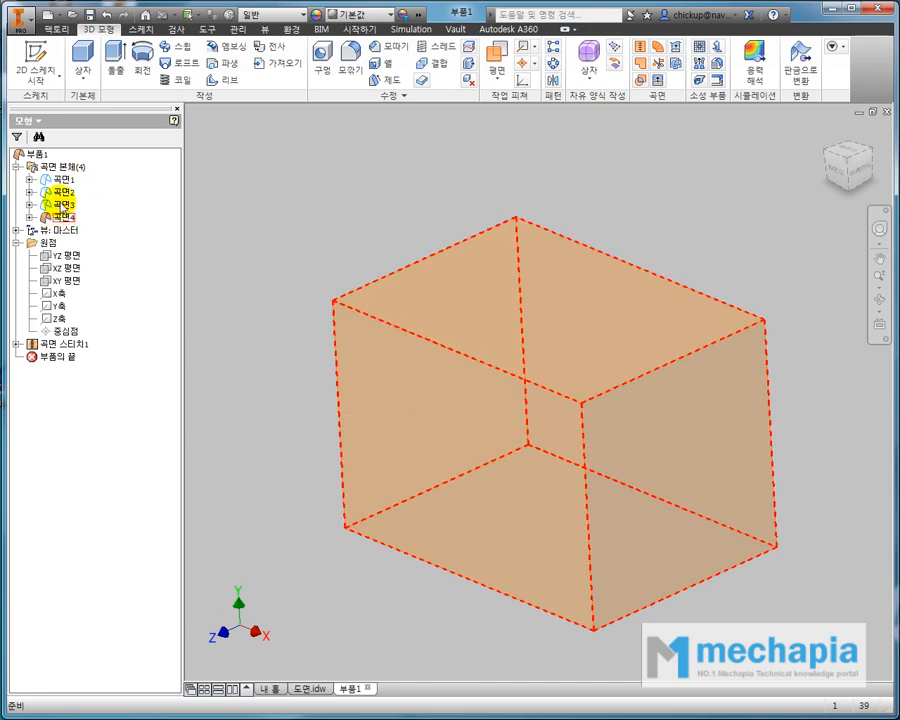
Examine the stitched surface body and the three original surface bodies it was made from
left_click(58, 218)
mouse_move(262, 333)
middle_mouse_down("shift")
mouse_move(289, 322)
mouse_move(434, 317)
mouse_move(287, 315)
mouse_move(274, 329)
middle_mouse_up("shift")
left_click(255, 287)
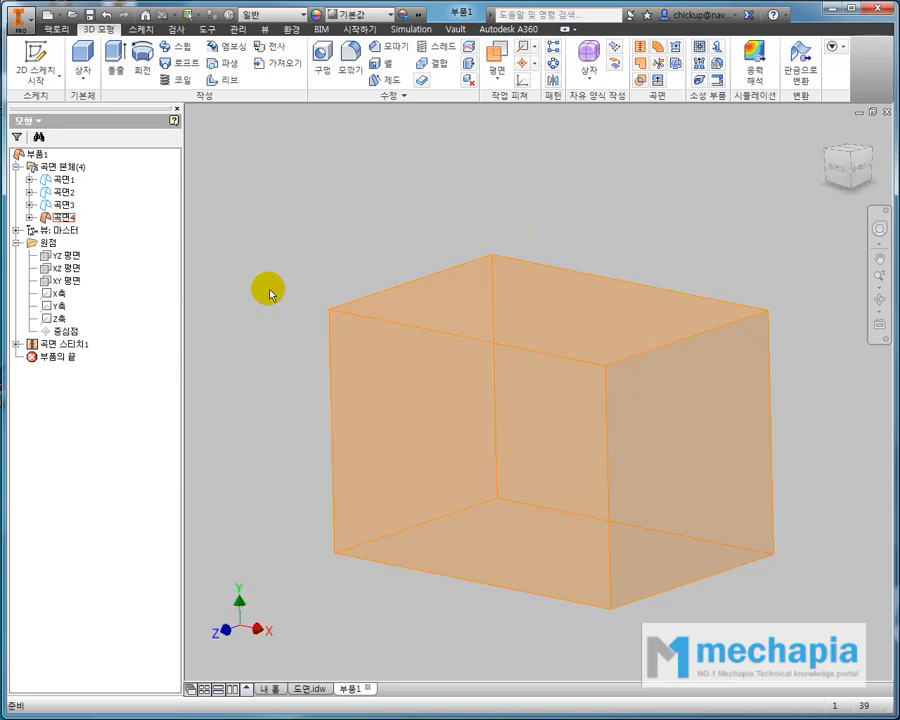
left_click(62, 218)
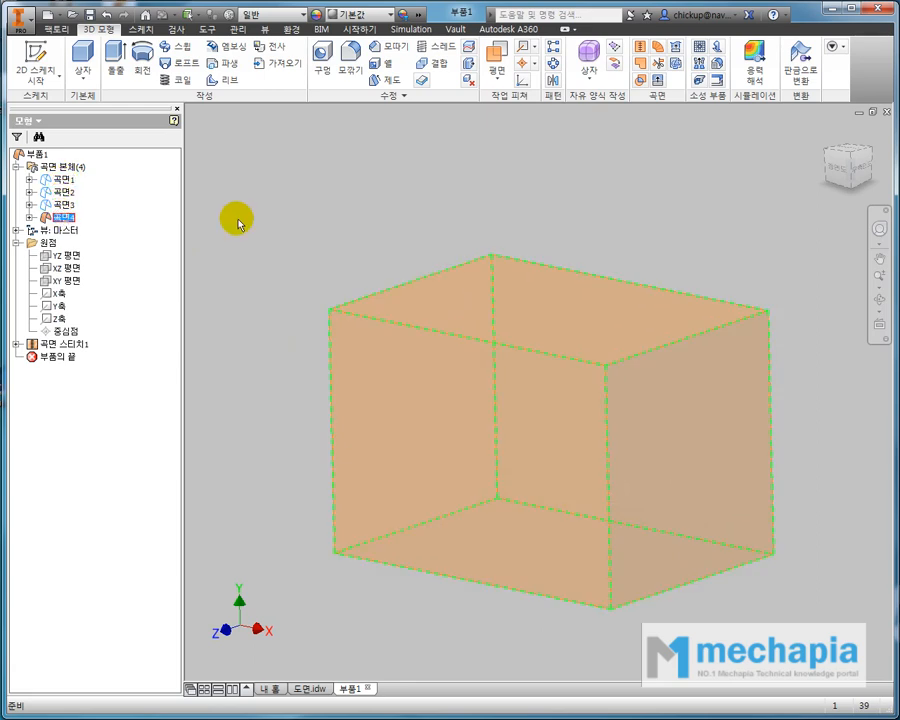
middle_click_drag(263, 261, 262, 262, "shift")
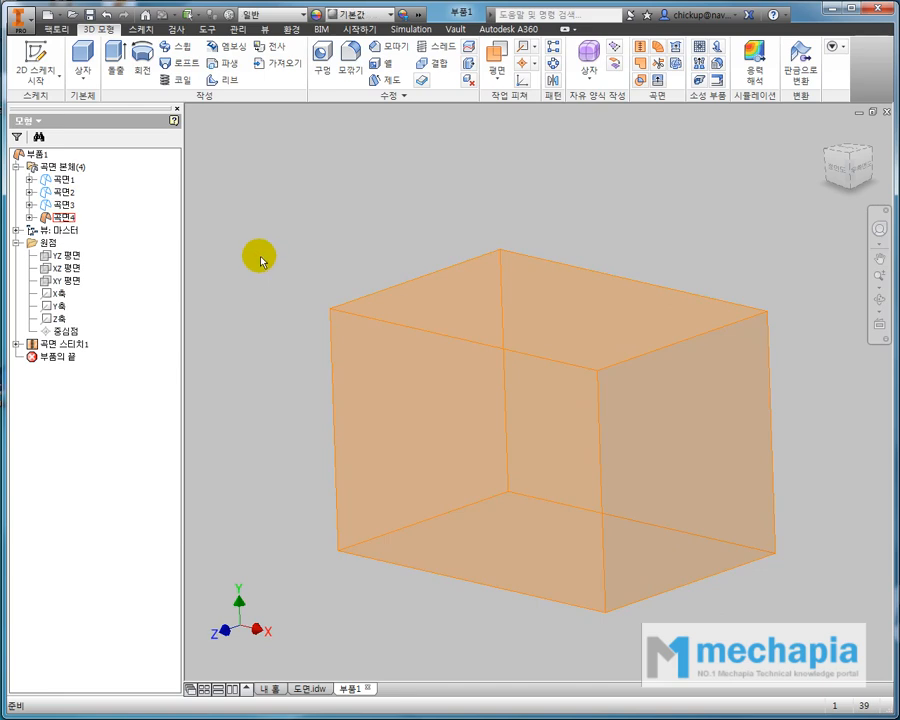
double_click(48, 221)
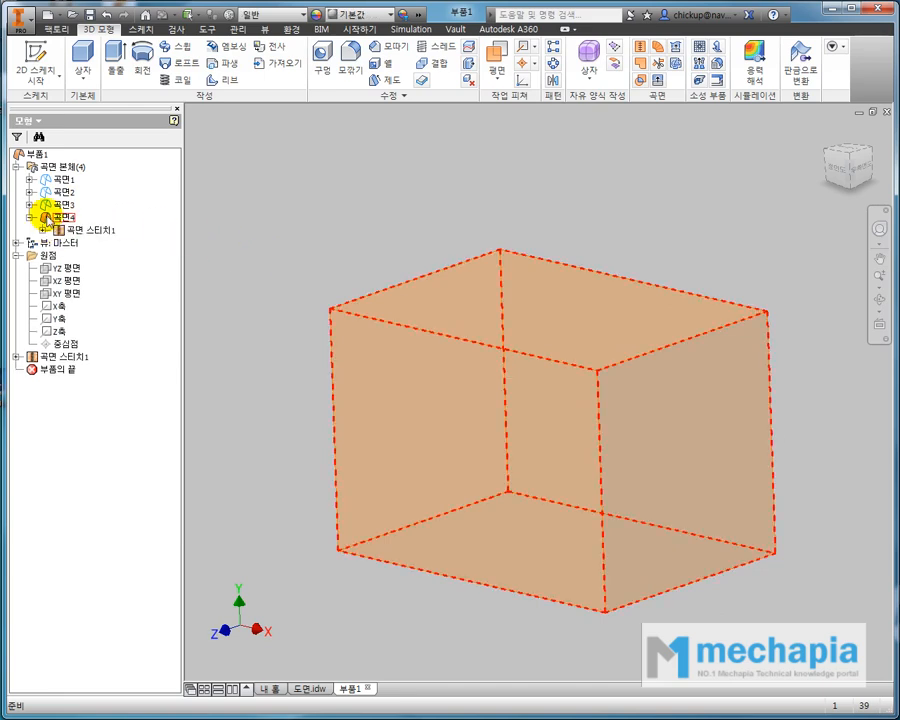
left_click(48, 219)
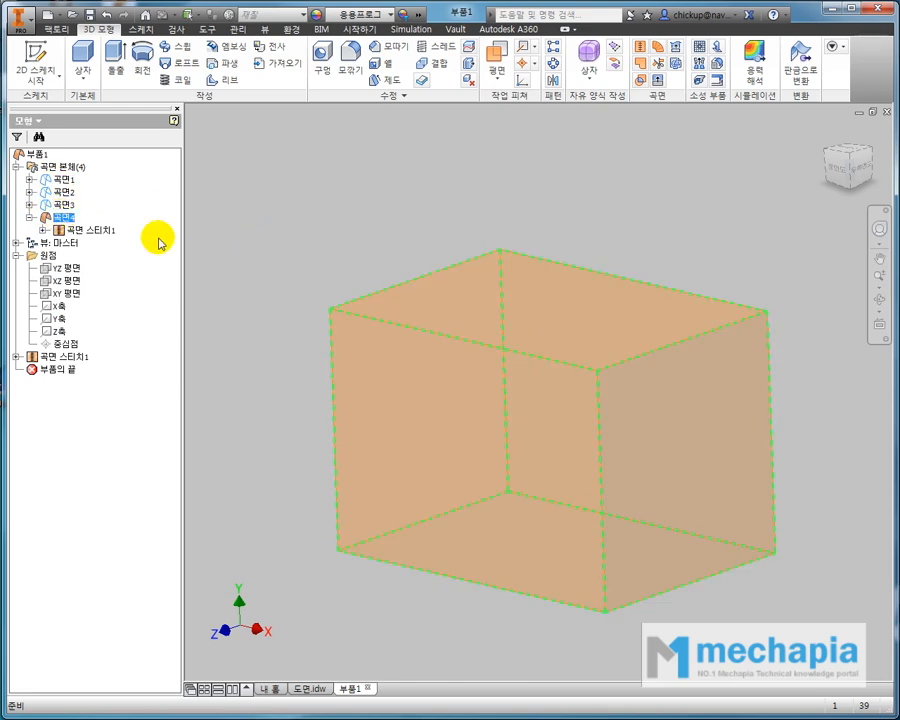
left_click(31, 217)
left_click(68, 205)
left_click(70, 193)
left_click(71, 181)
left_click(71, 193)
left_click(70, 207)
left_click(192, 224)
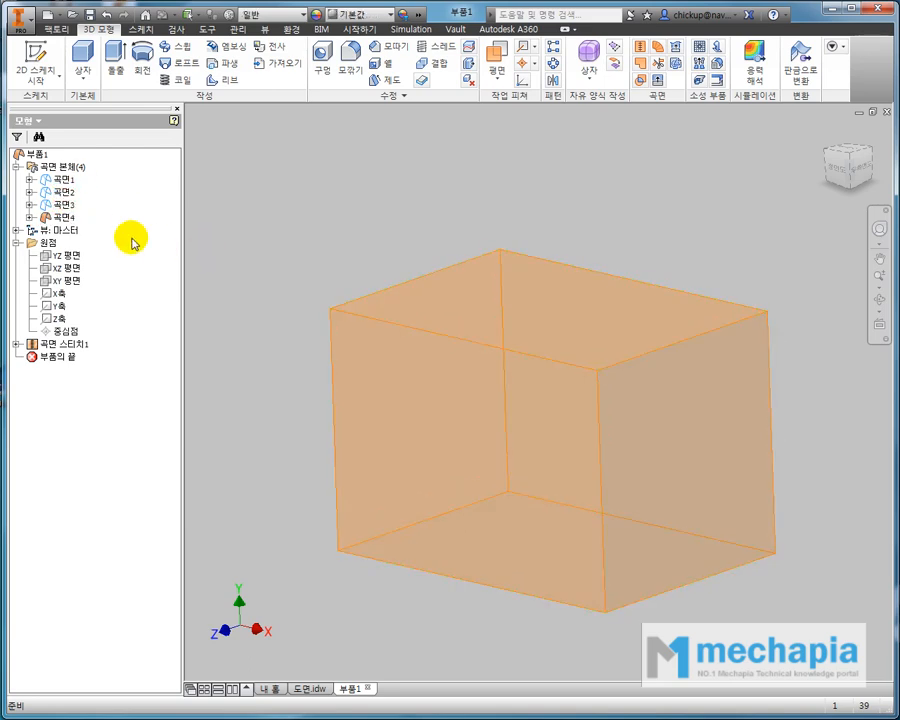
middle_click_drag(295, 261, 296, 291, "shift")
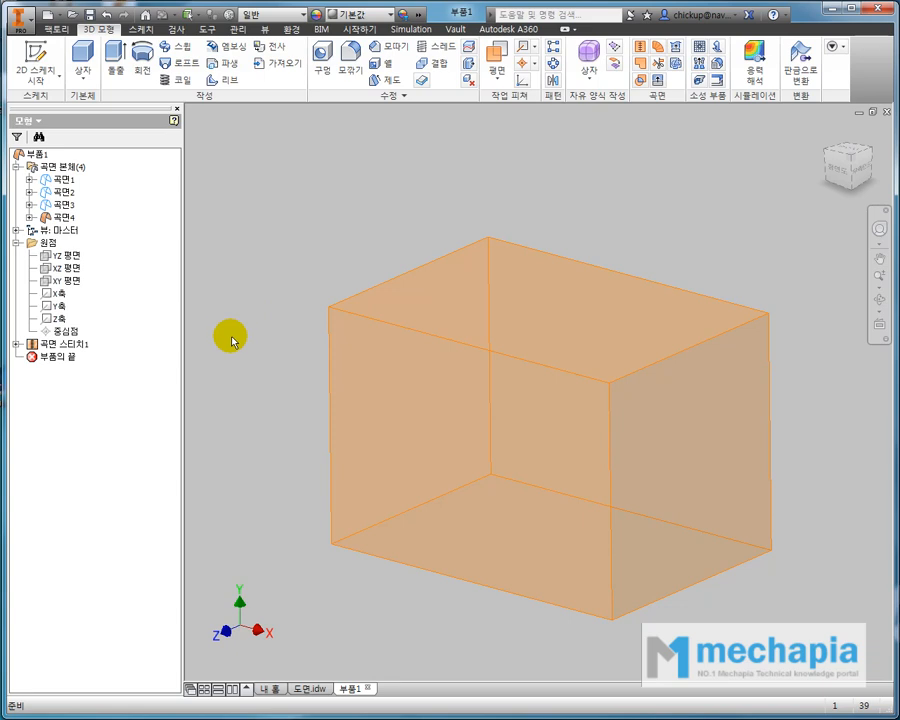
Start saving the part and create a new folder 예제1 inside the 인벤터 folder as its location
key("ctrl+s")
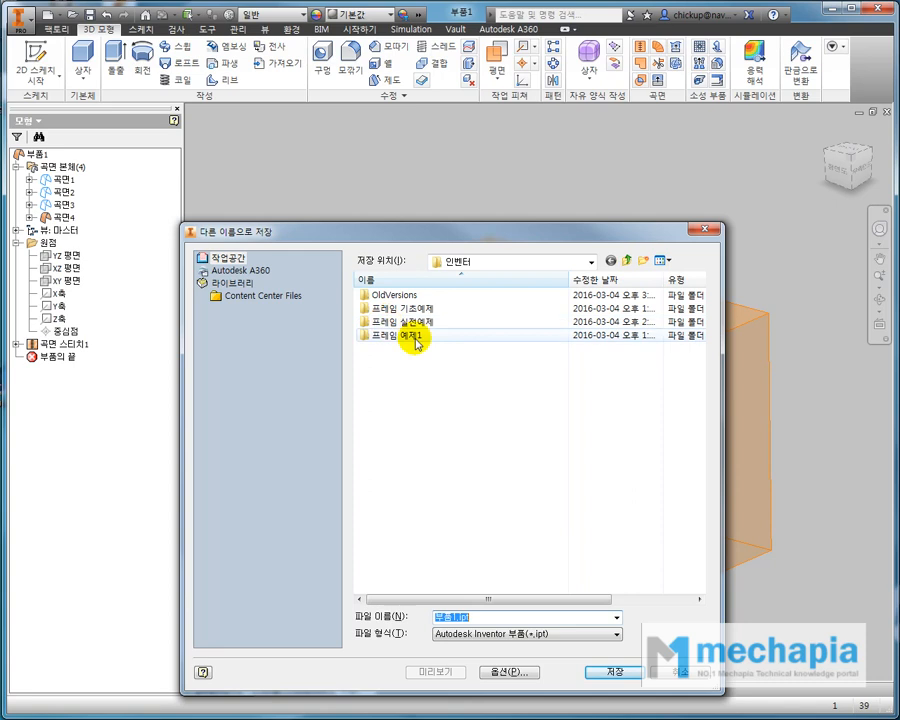
left_click(643, 261)
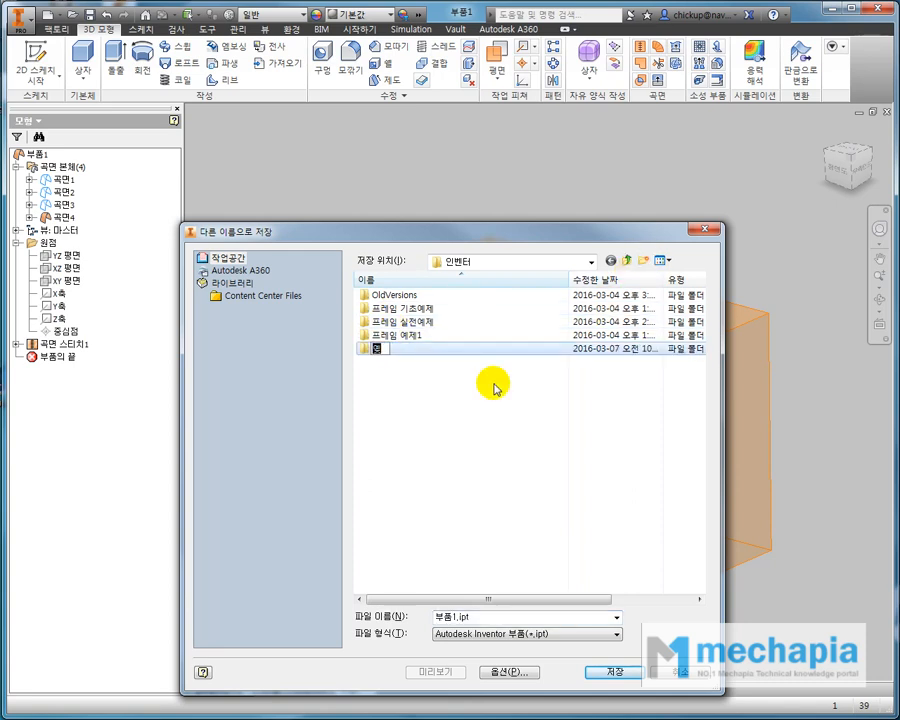
key("Return")
key("Return")
Save the part in the 예제1 folder under the file name 곡면 프레임
double_click(481, 617)
type("곡")
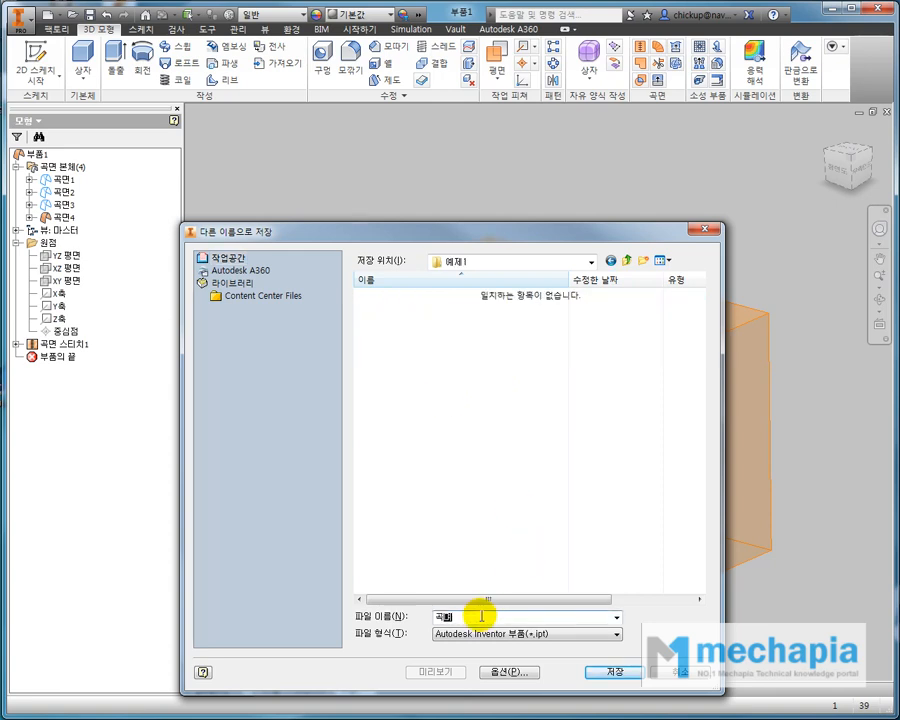
type("면 ")
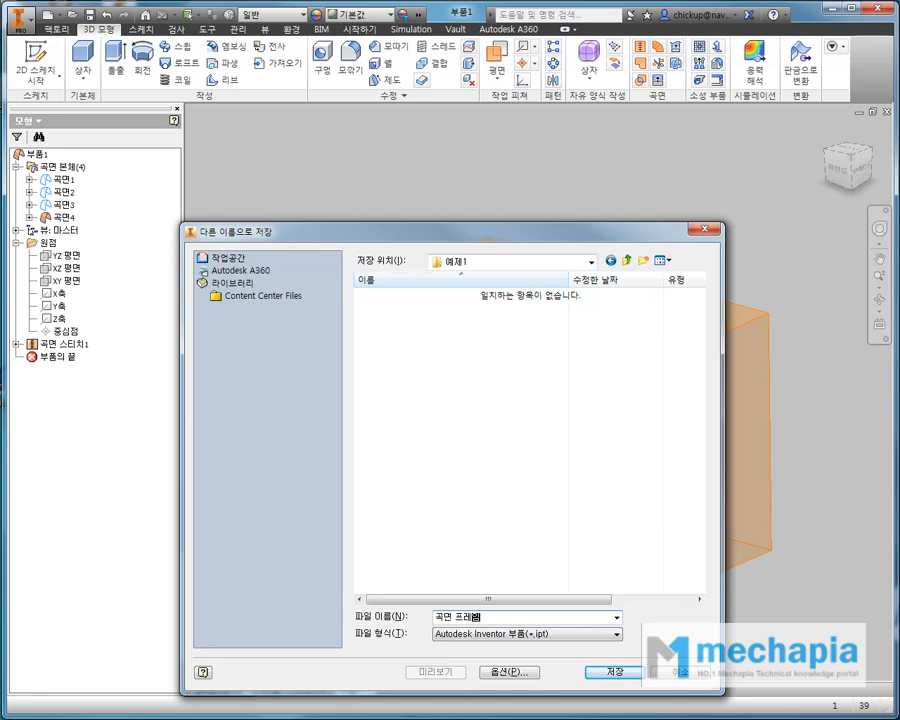
type("프레임")
key("Return")
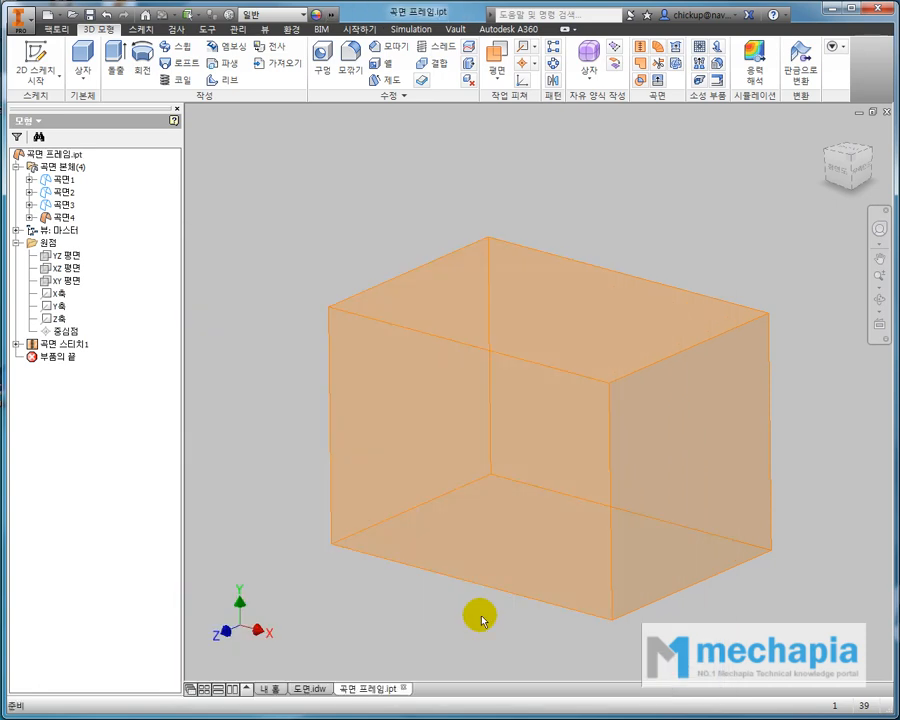